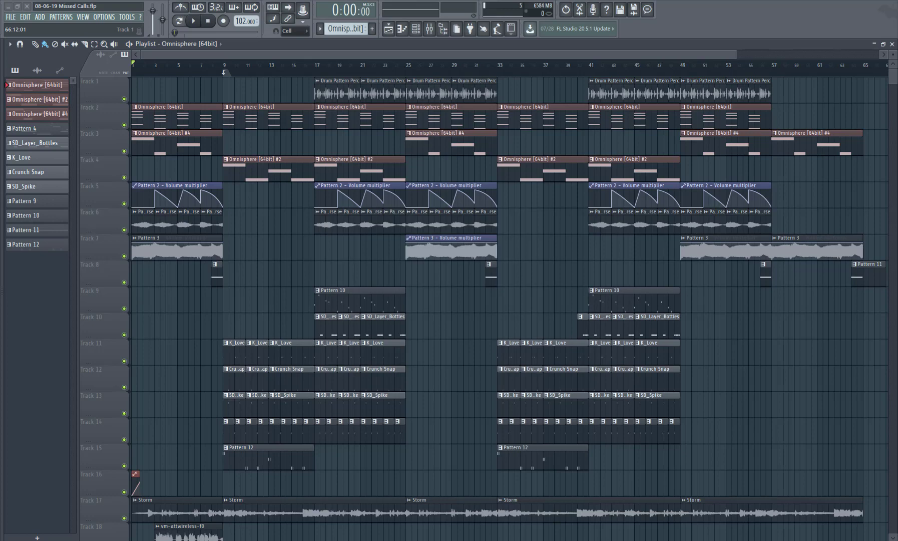
- Play back the arrangement and inspect the patch loaded in the first Omnisphere channel
key("space")
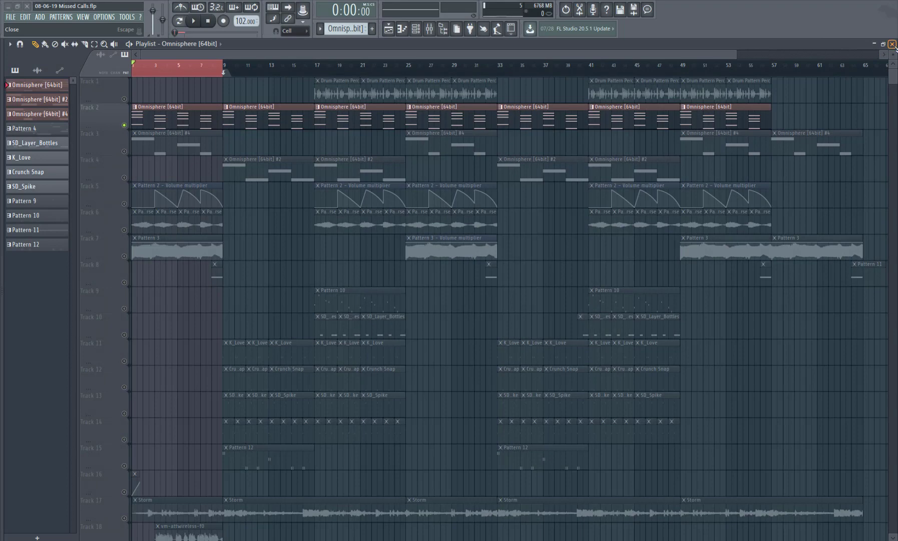
left_click(892, 44)
left_click(244, 216)
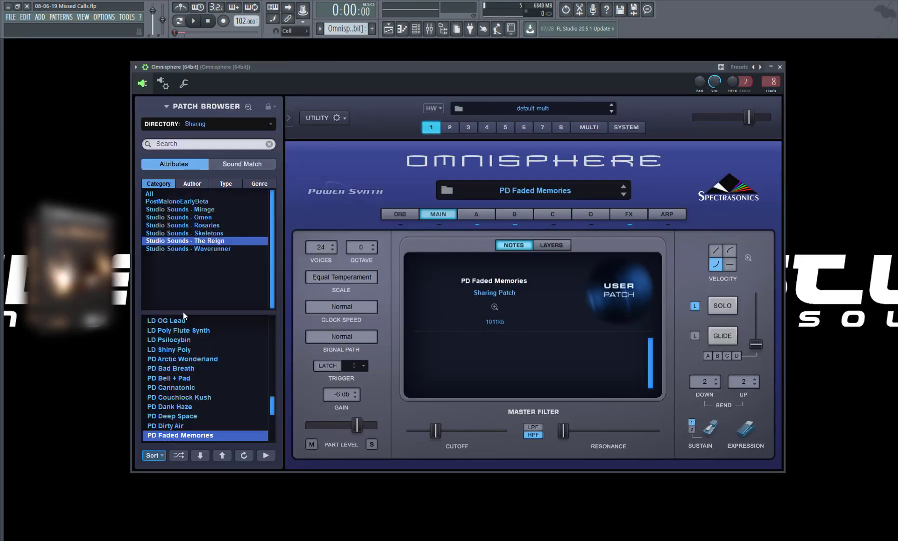
left_click(780, 66)
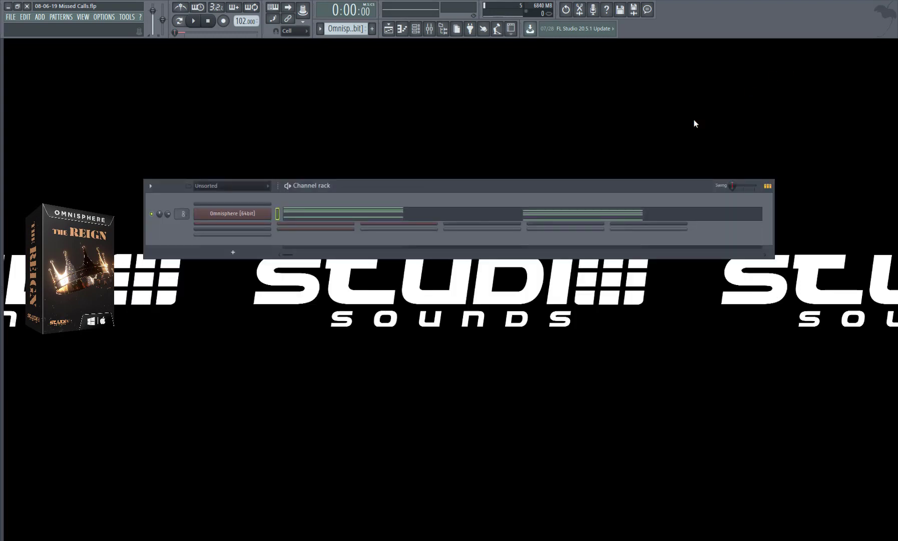
- Examine and play the chord notes in the first Omnisphere channel's piano roll
left_click(372, 216)
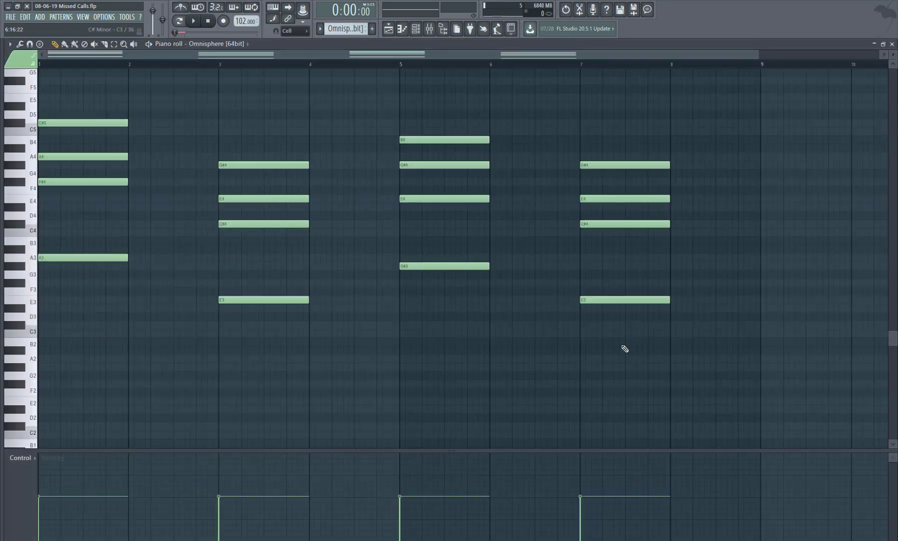
left_click(197, 24)
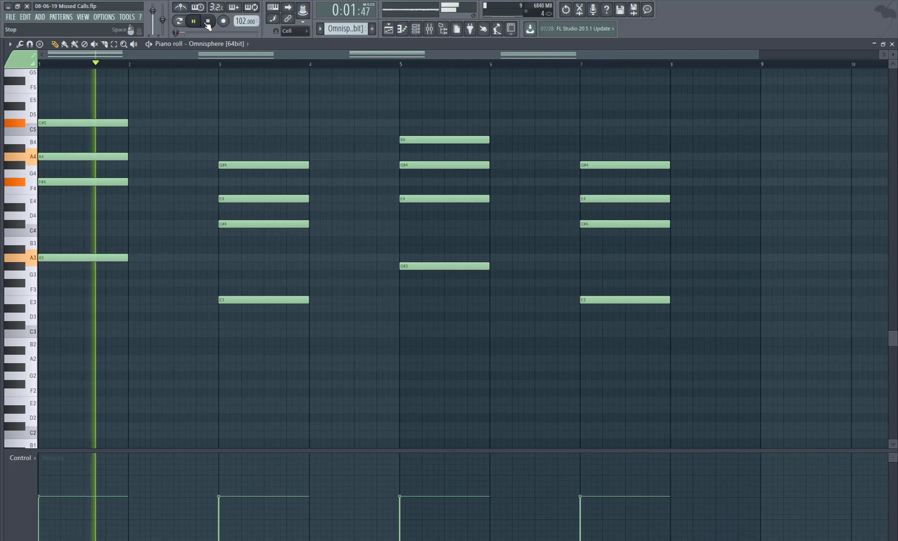
left_click(208, 25)
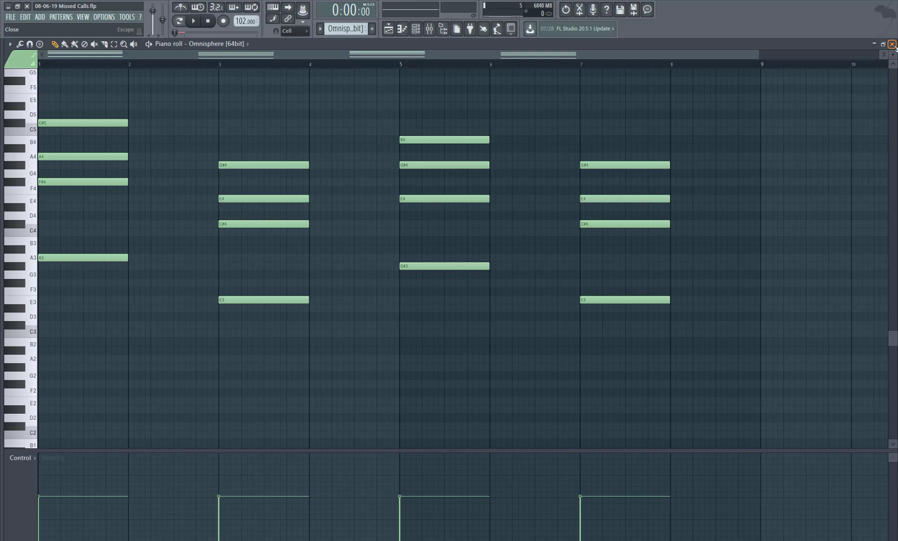
left_click(893, 45)
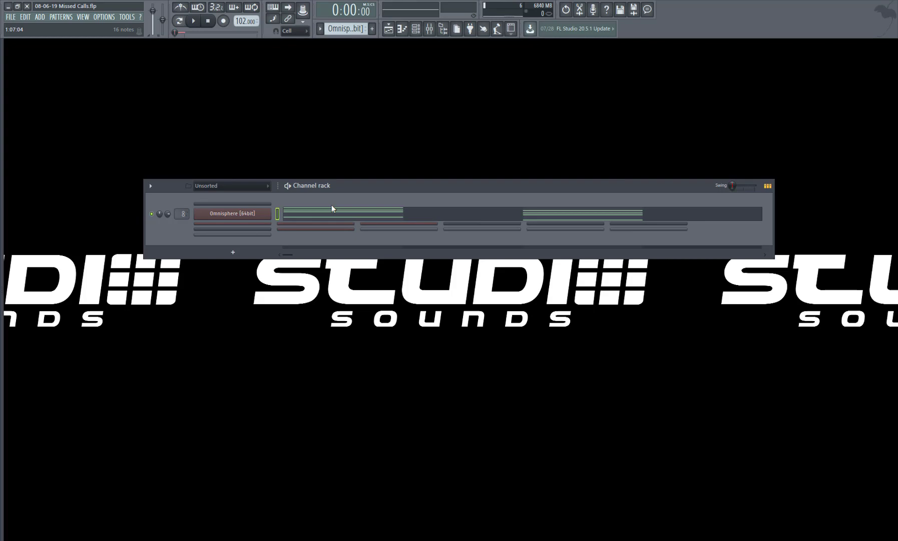
left_click(394, 26)
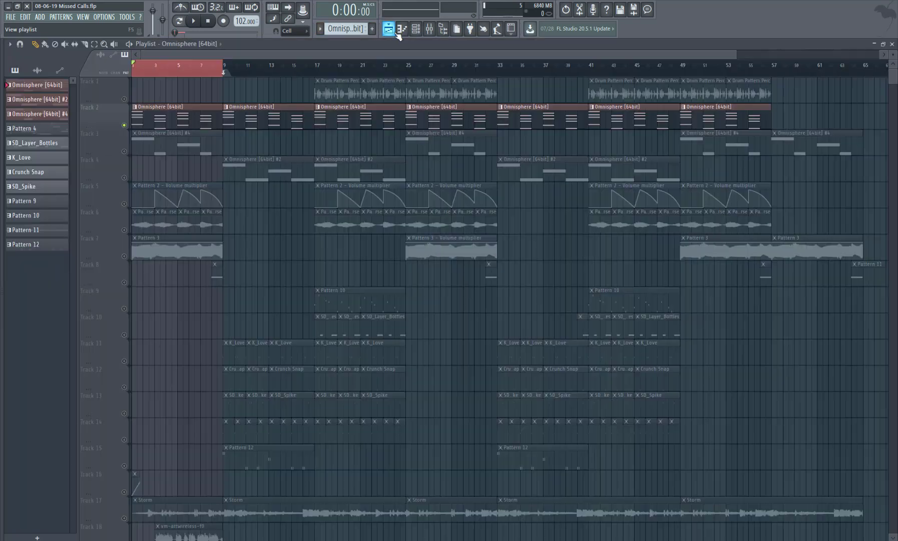
left_click(892, 45)
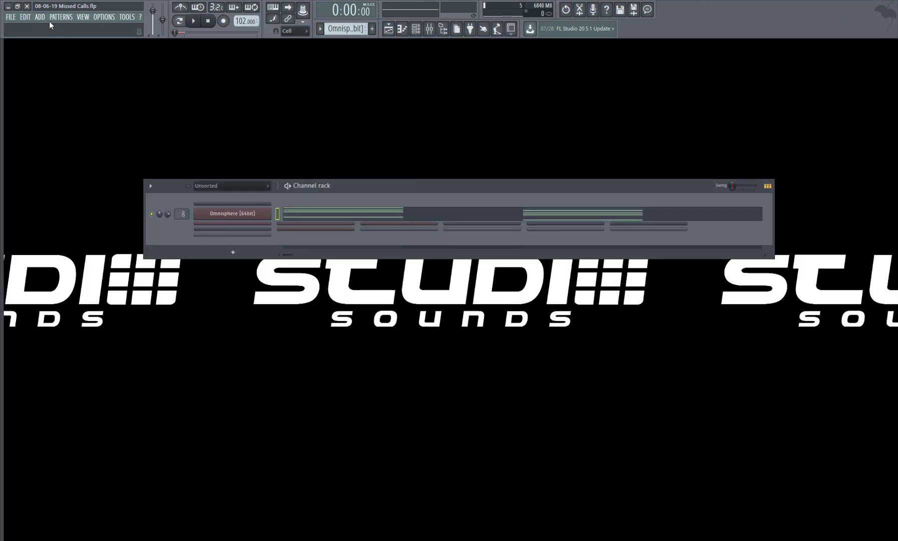
left_click(60, 17)
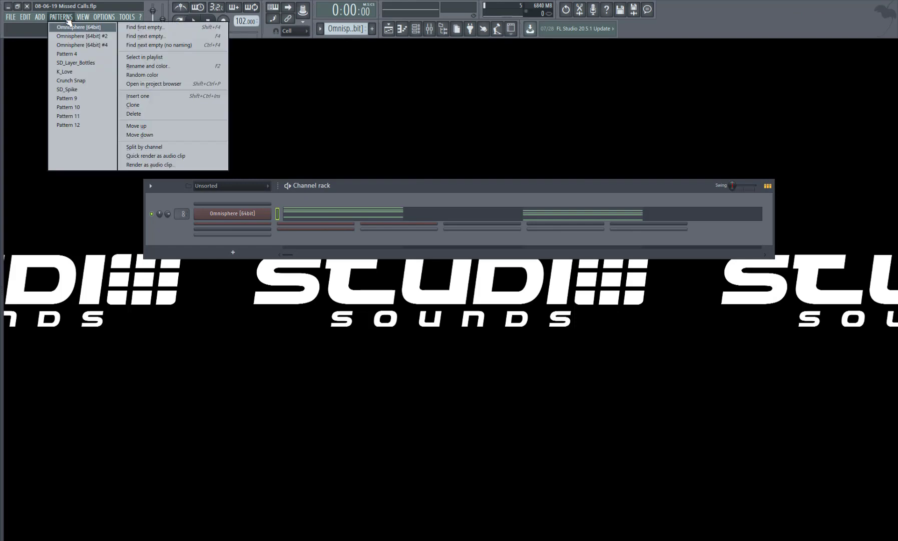
left_click(376, 126)
- Unmute playlist tracks 6 and 5, holding the Pad Reverse clips and the Pattern 2 volume automation
left_click(388, 27)
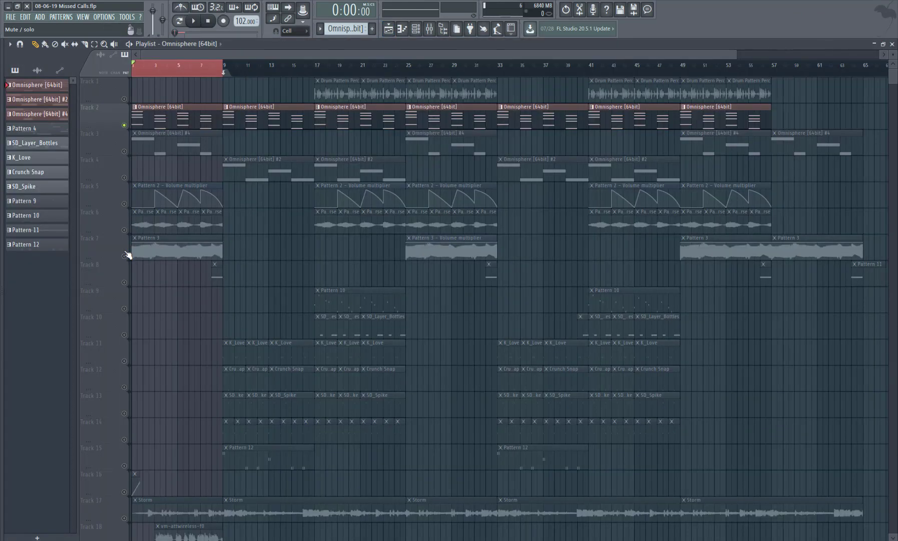
left_click(125, 231)
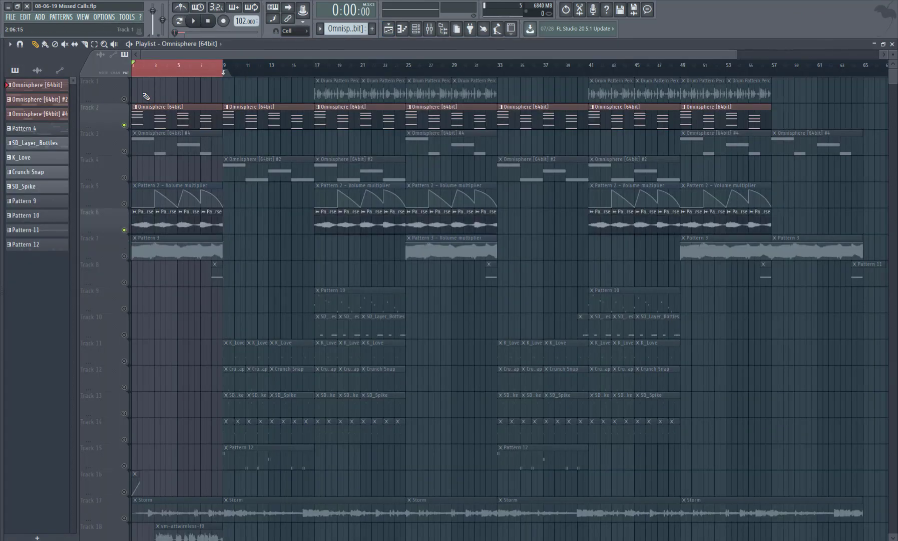
double_click(140, 224)
key("Escape")
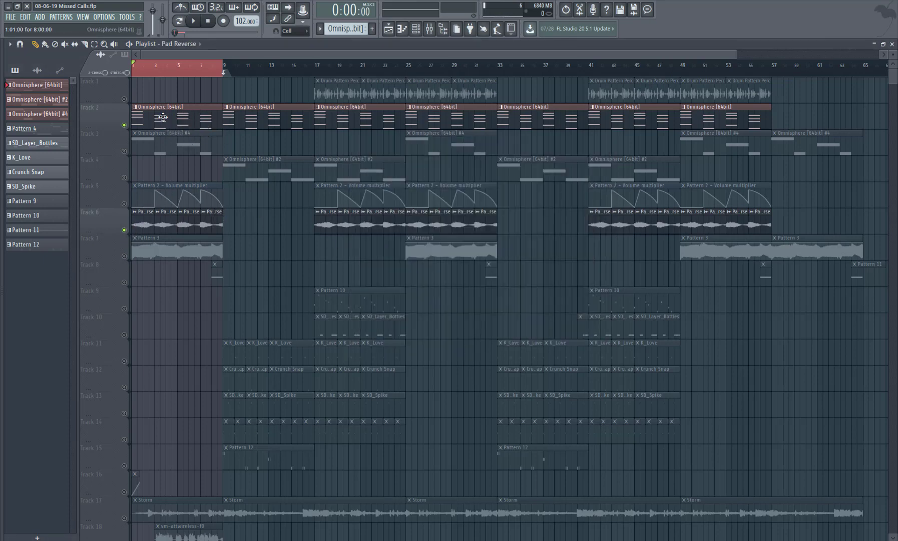
left_click_drag(208, 221, 232, 219)
left_click_drag(217, 223, 229, 226)
left_click(125, 204)
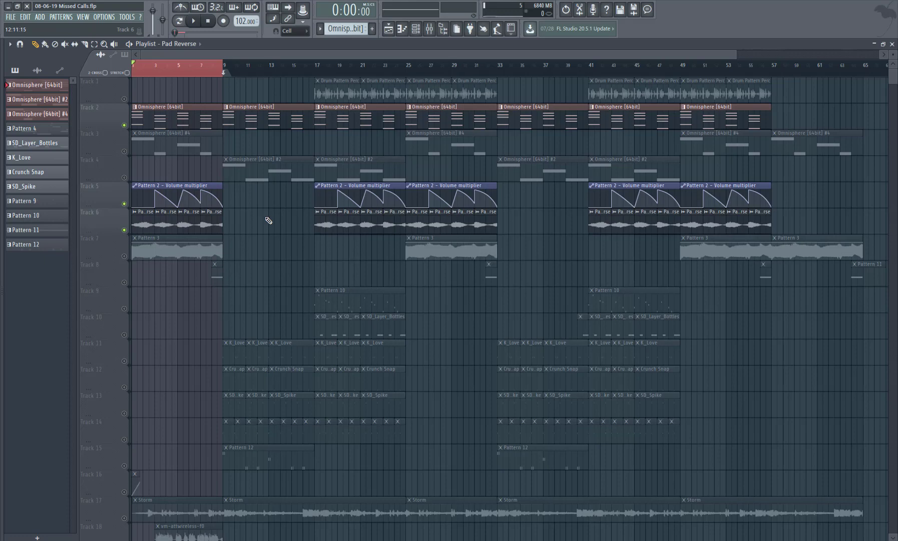
- Inspect the Pad Reverse clip's sampler settings, including its time stretching and reverse options
double_click(214, 218)
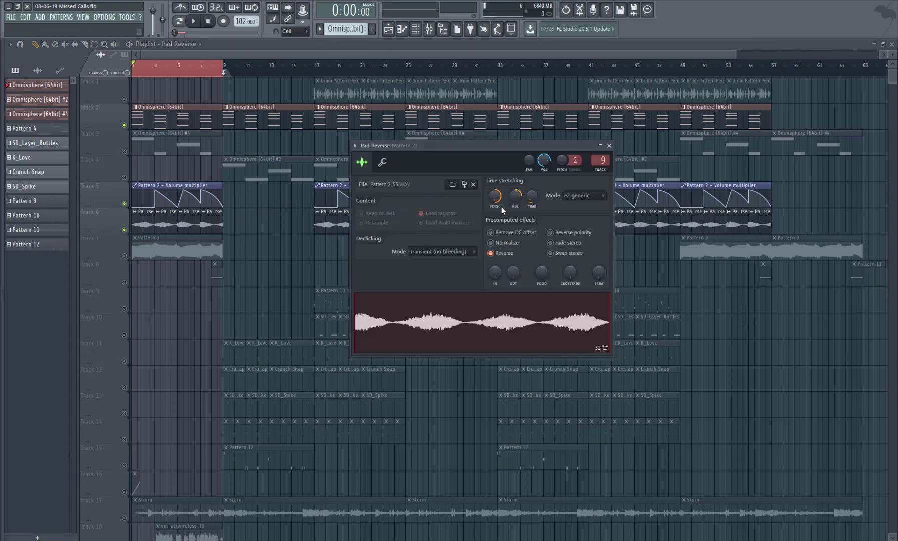
right_click(517, 197)
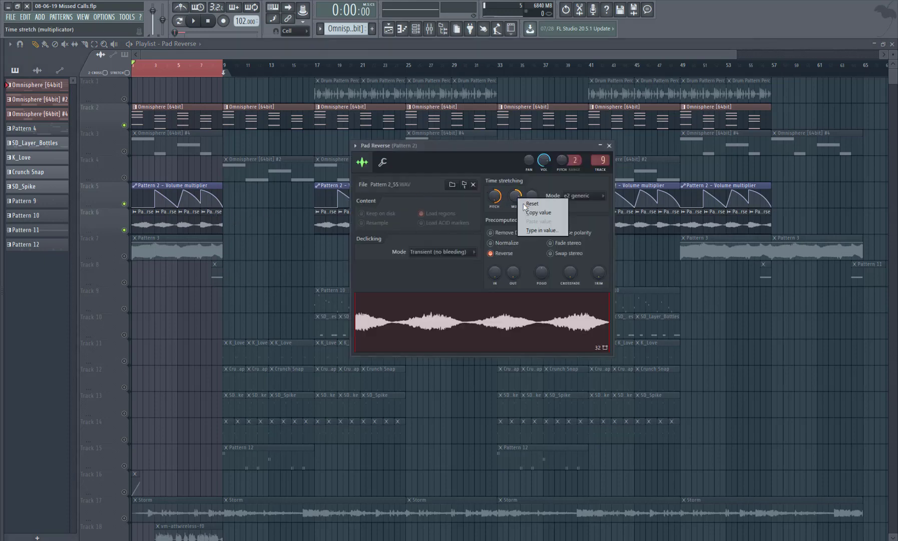
left_click(516, 201)
left_click(819, 67)
left_click(893, 44)
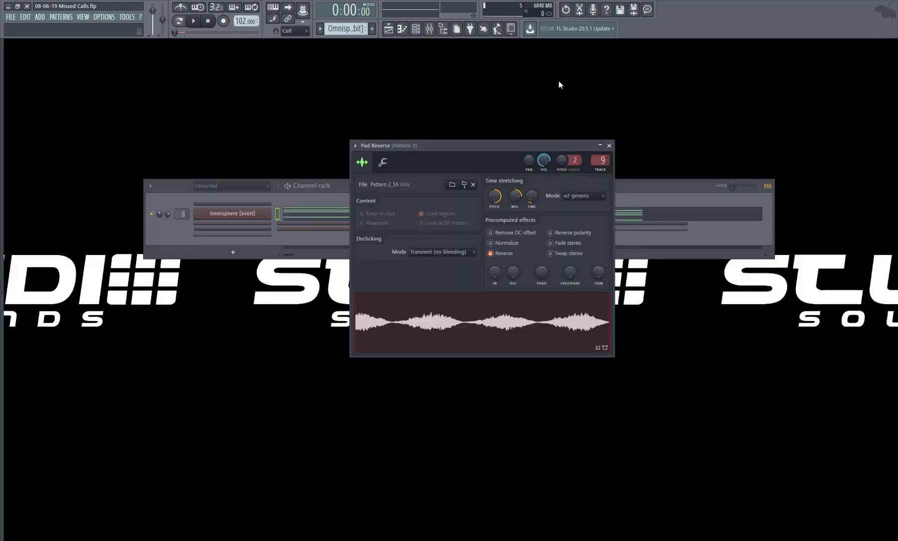
- Inspect Gross Beat and both Fruity parametric EQ 2 effects on the Pattern 2 mixer track
left_click(213, 216)
left_click(502, 173)
left_click(429, 29)
left_click(636, 75)
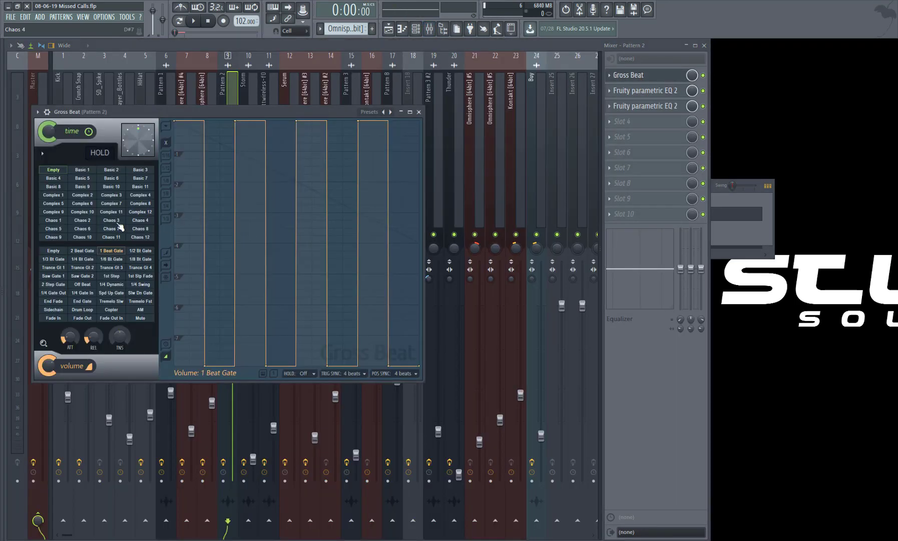
left_click(628, 95)
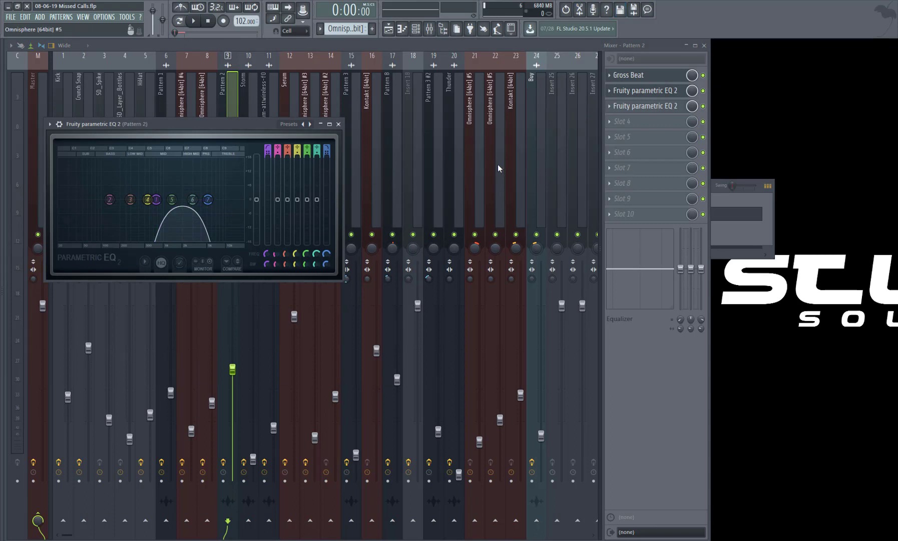
left_click(662, 106)
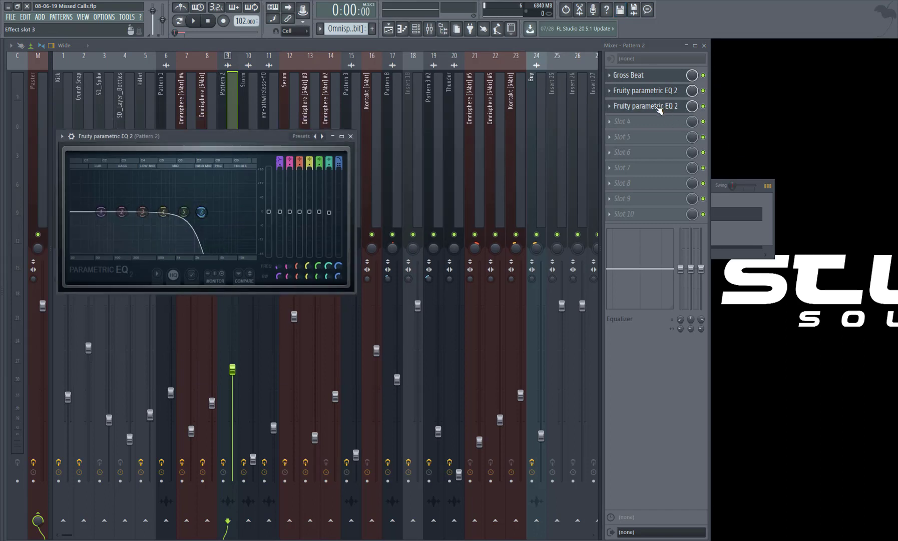
mouse_move(204, 217)
left_click(705, 45)
left_click(420, 112)
left_click(609, 145)
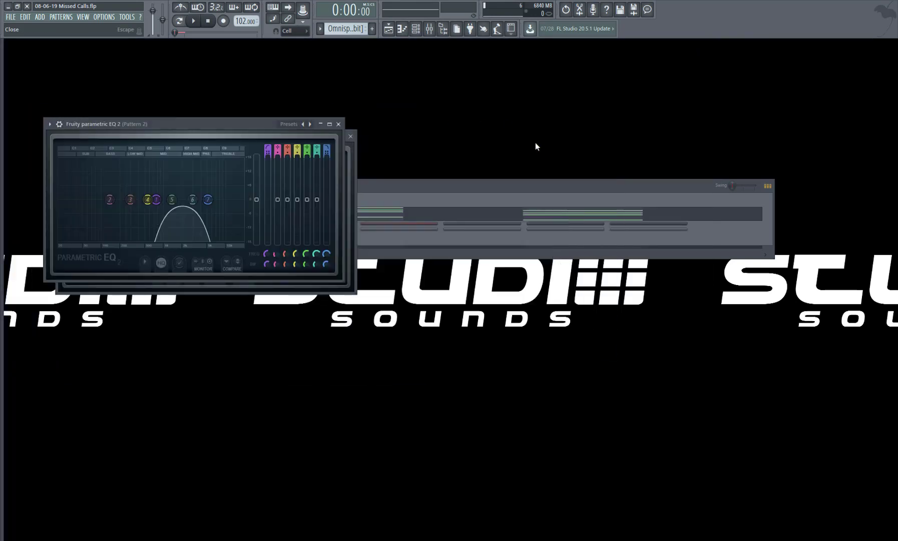
- Return to the playlist and play the Omnisphere chords together with the Pad Reverse clips
left_click(388, 28)
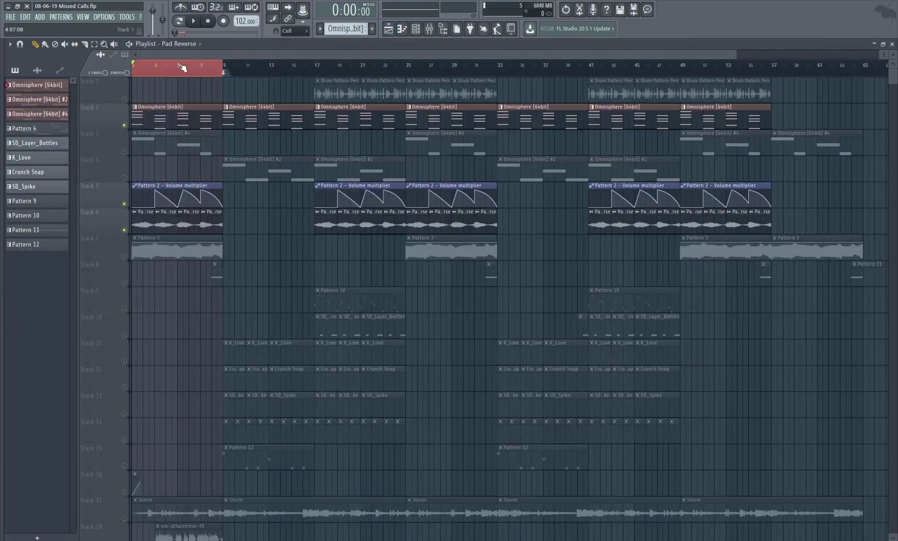
key("space")
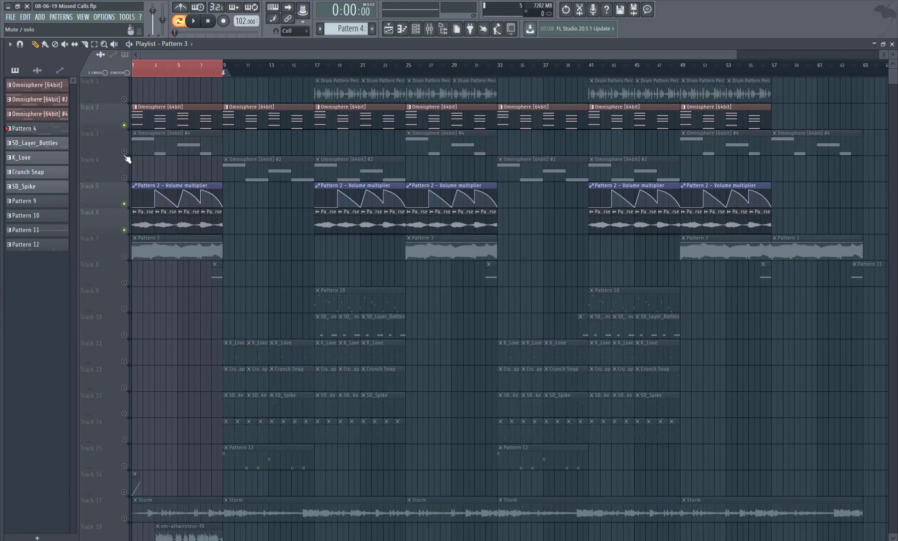
- Unmute playlist track 3 and inspect the patch loaded in its Omnisphere #4 channel
double_click(144, 144)
left_click(891, 44)
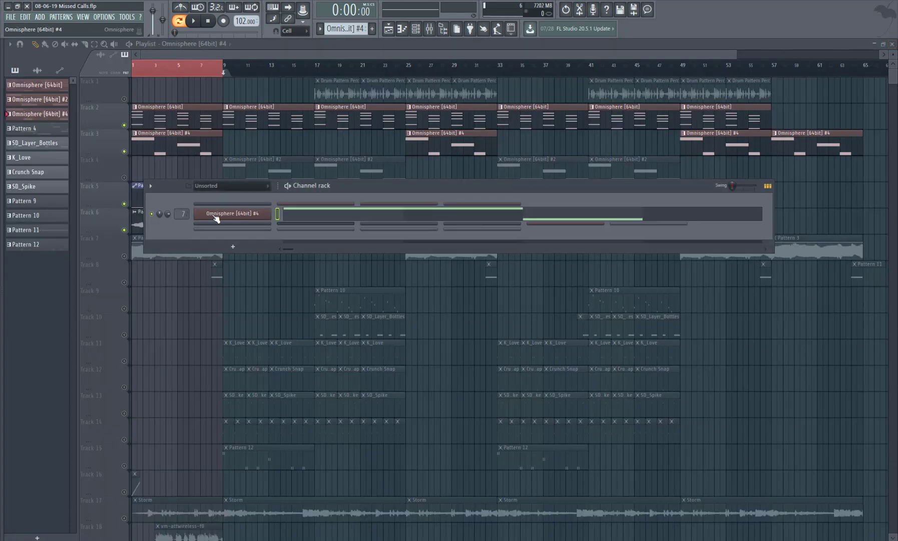
left_click(231, 213)
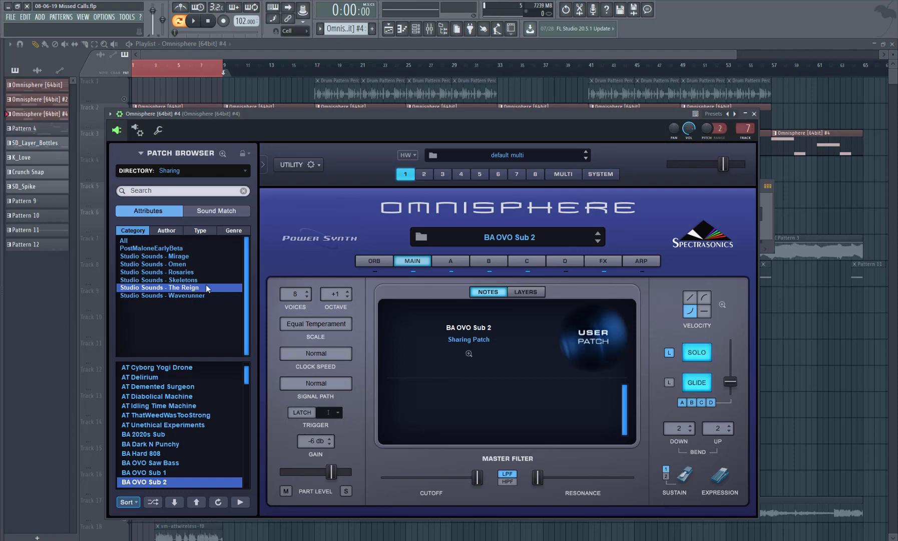
left_click(746, 114)
- Examine the Omnisphere #4 notes in the piano roll and play them on their own in pattern mode
left_click(338, 213)
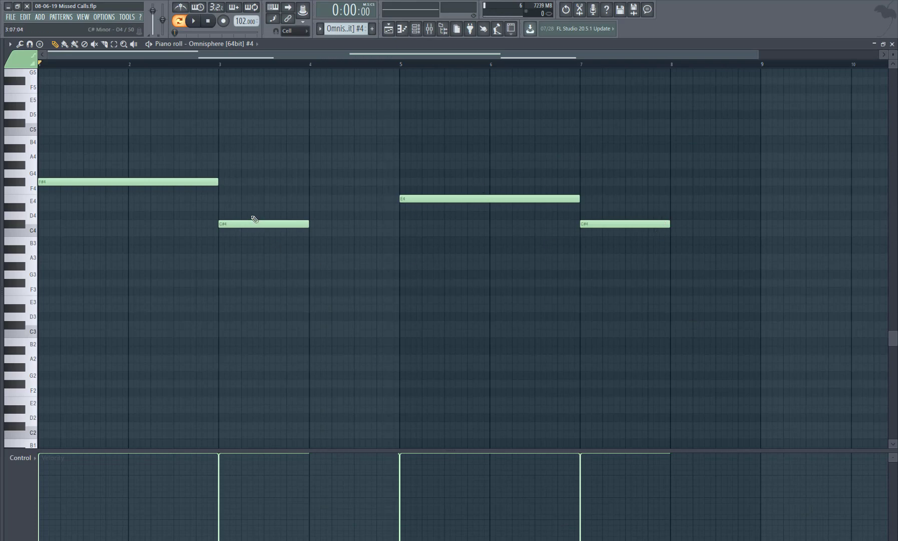
key("space")
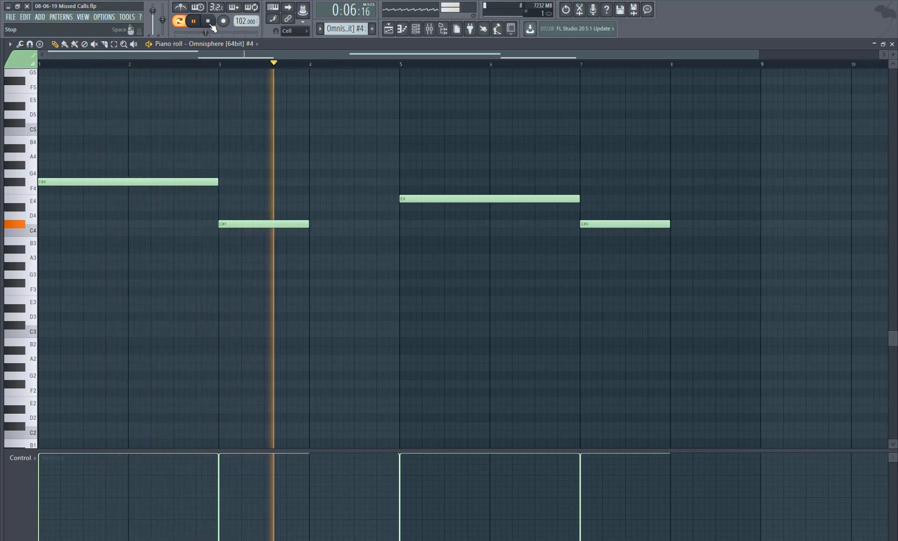
left_click(208, 21)
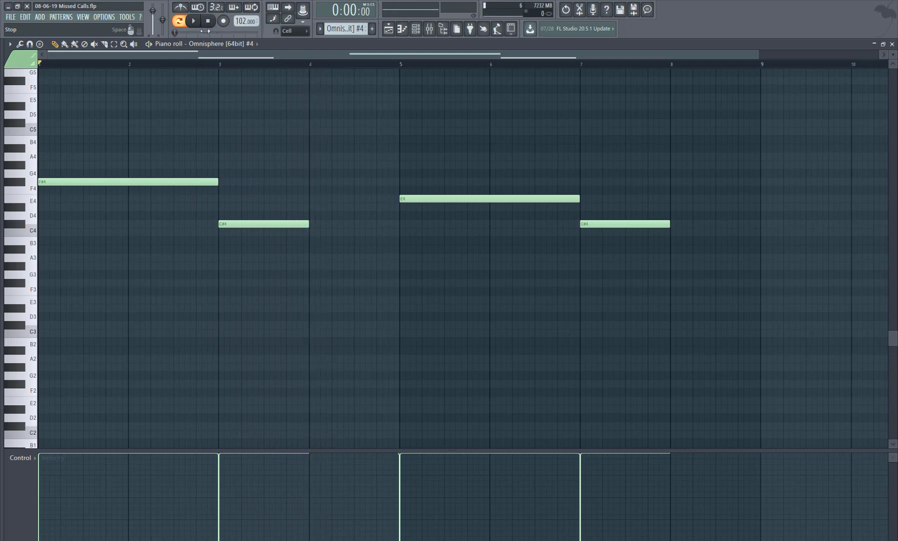
key("l")
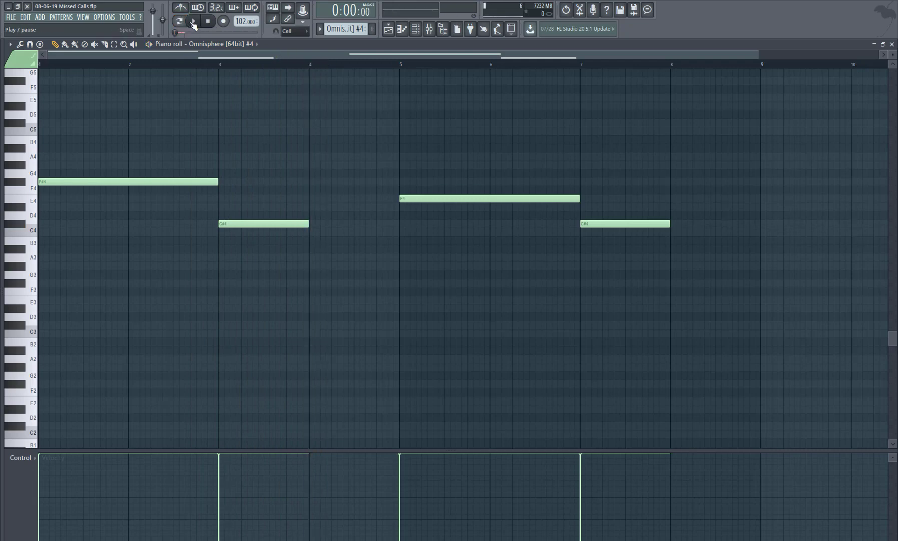
left_click(193, 22)
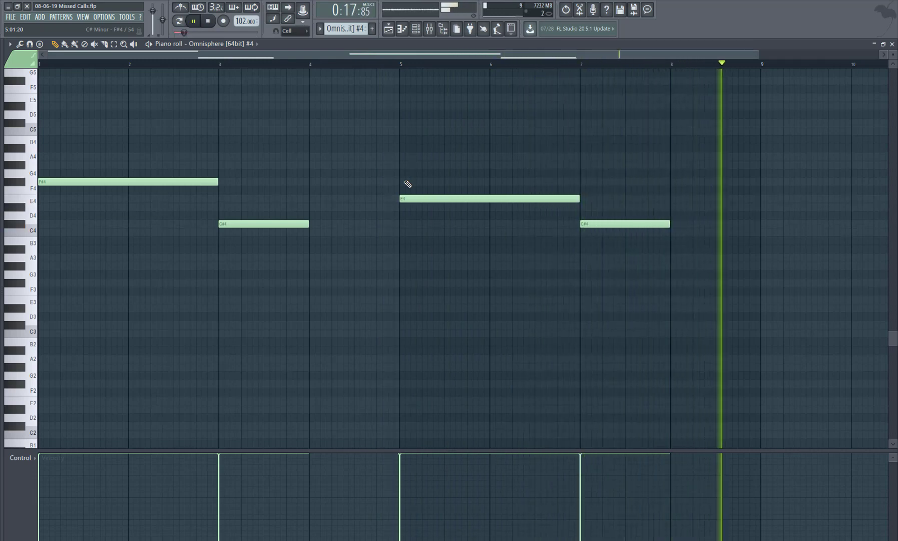
left_click(207, 24)
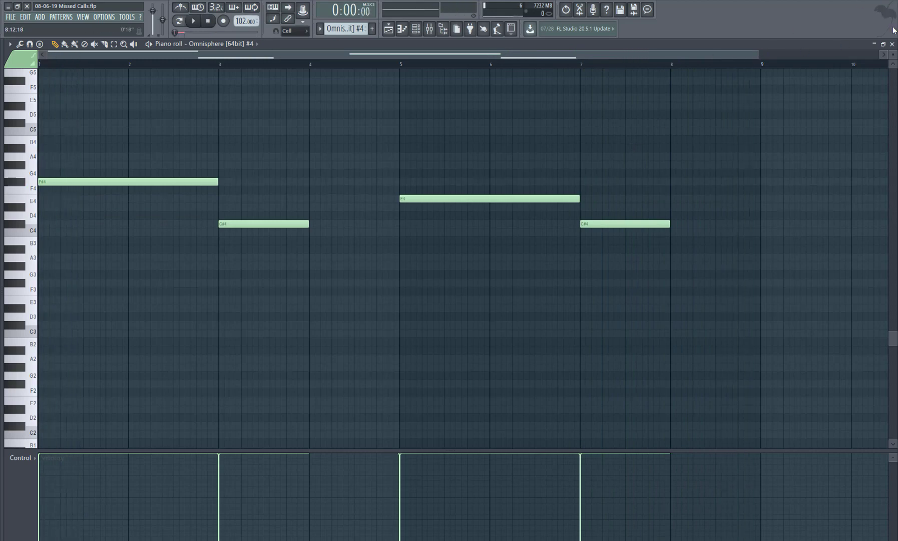
left_click(893, 45)
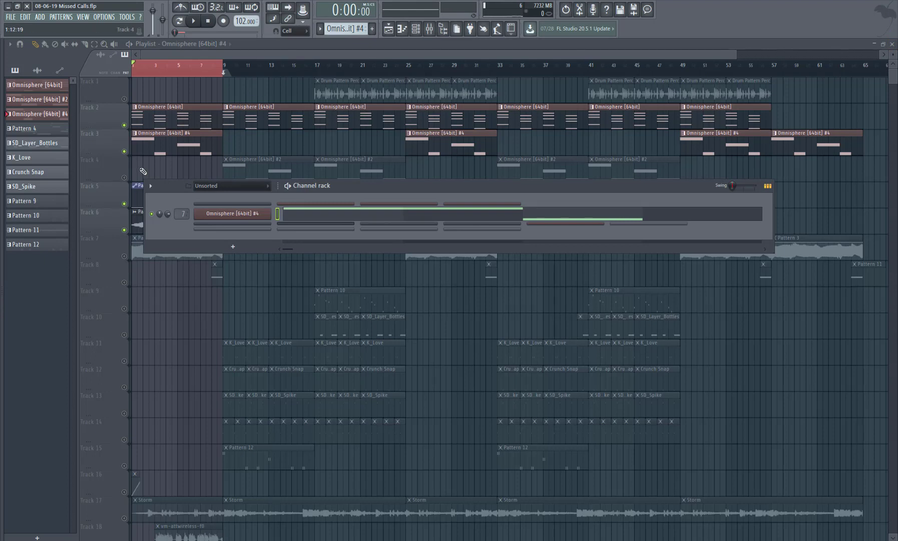
left_click(121, 247)
left_click(124, 256)
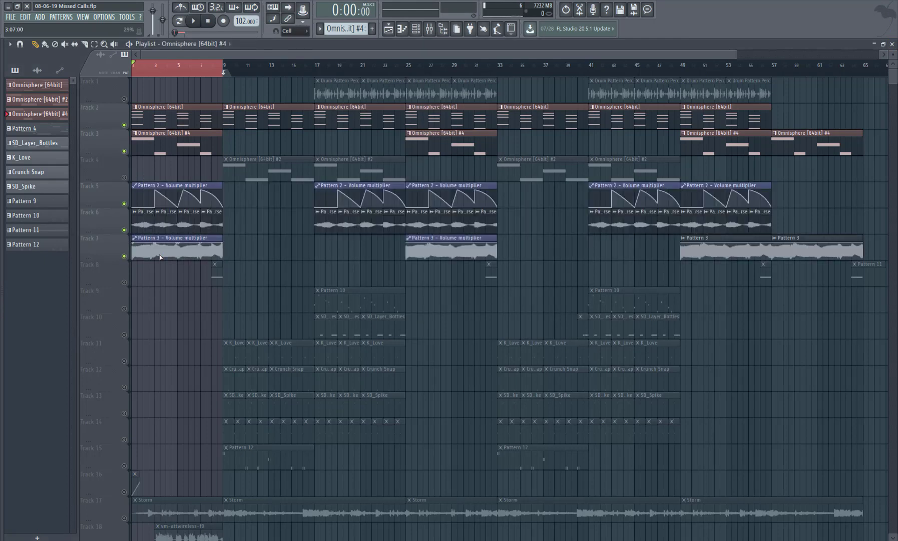
left_click(125, 256)
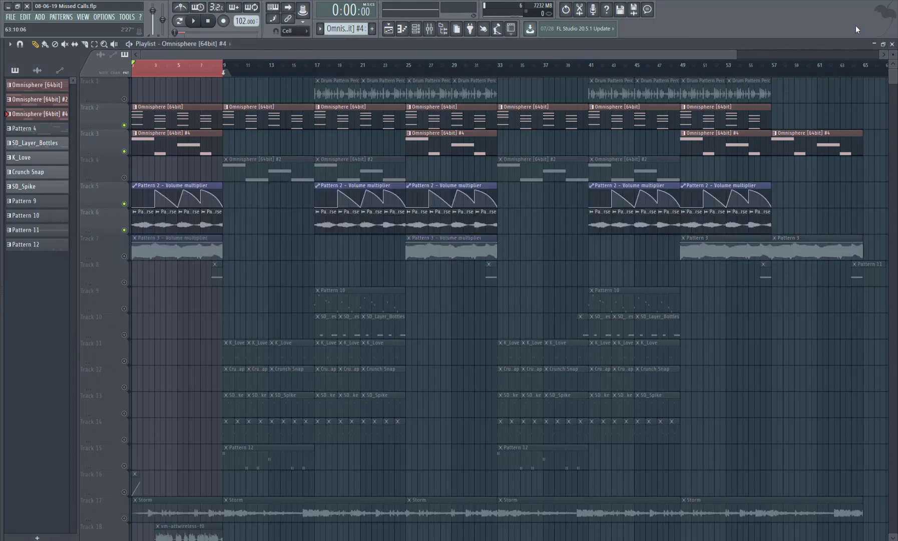
- Switch to Pattern 4 and inspect the patch loaded in its Omnisphere #2 channel
left_click(893, 44)
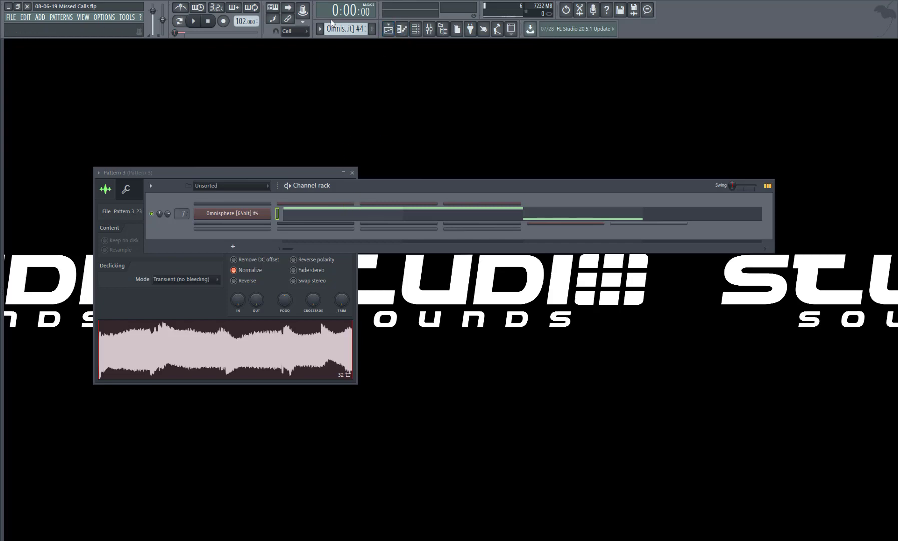
scroll(333, 26, "down", 1)
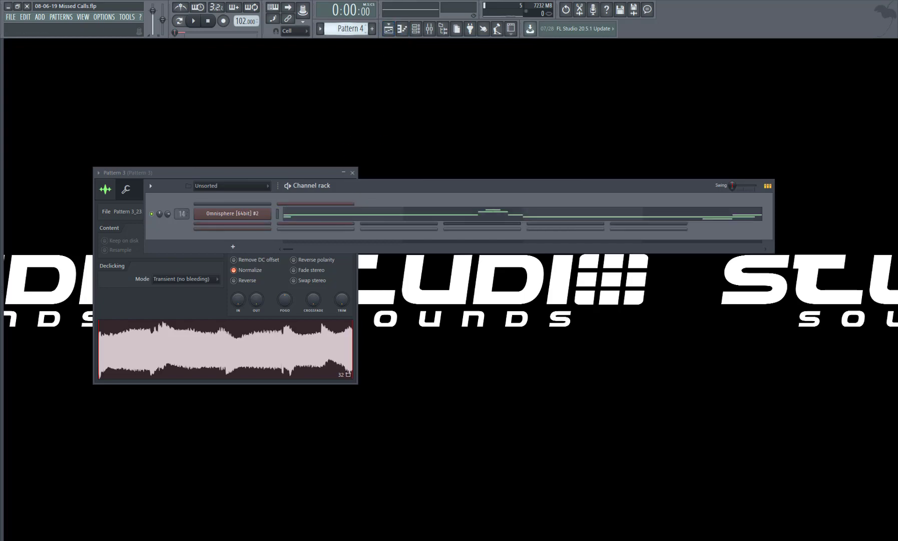
left_click(445, 31)
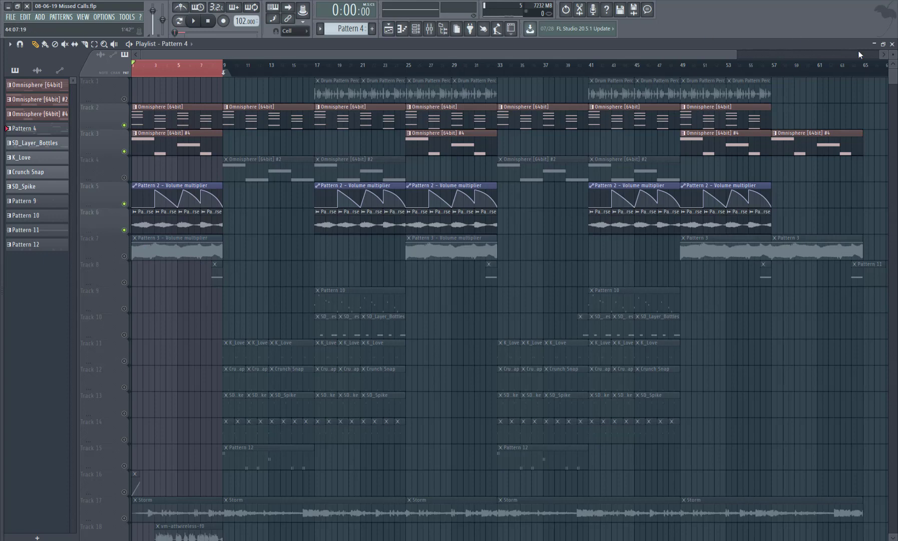
left_click(891, 44)
left_click(243, 214)
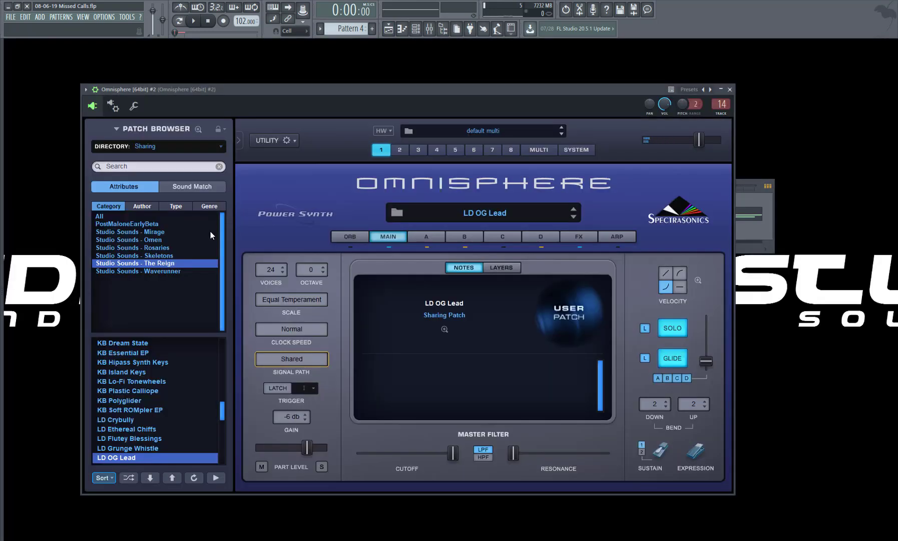
- Play Pattern 4's Omnisphere #2 notes in the piano roll, and review the command for quick rendering the pattern as an audio clip
left_click(793, 358)
left_click(371, 213)
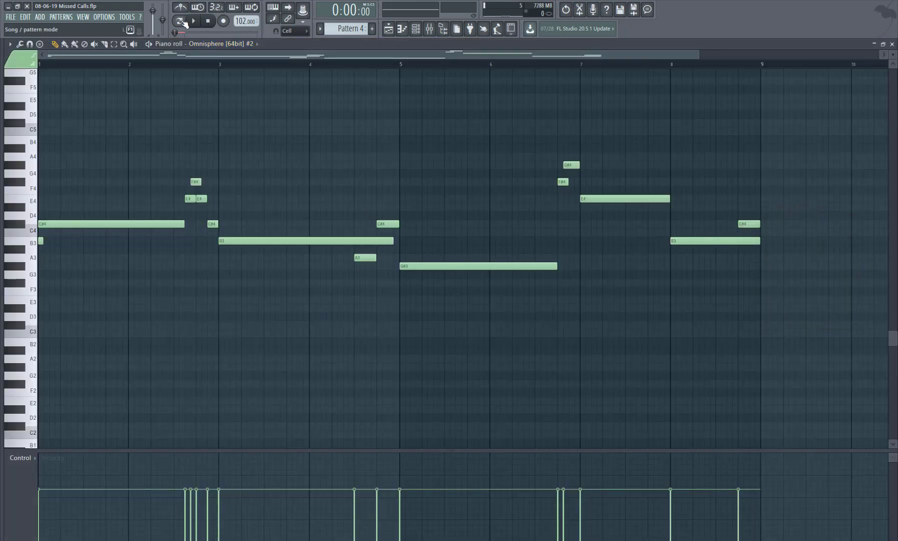
left_click(197, 29)
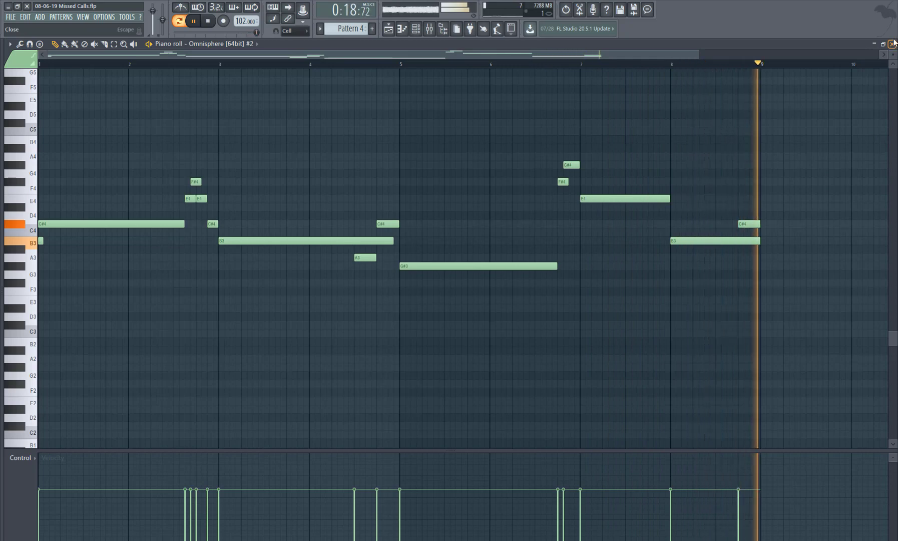
key("space")
left_click(892, 43)
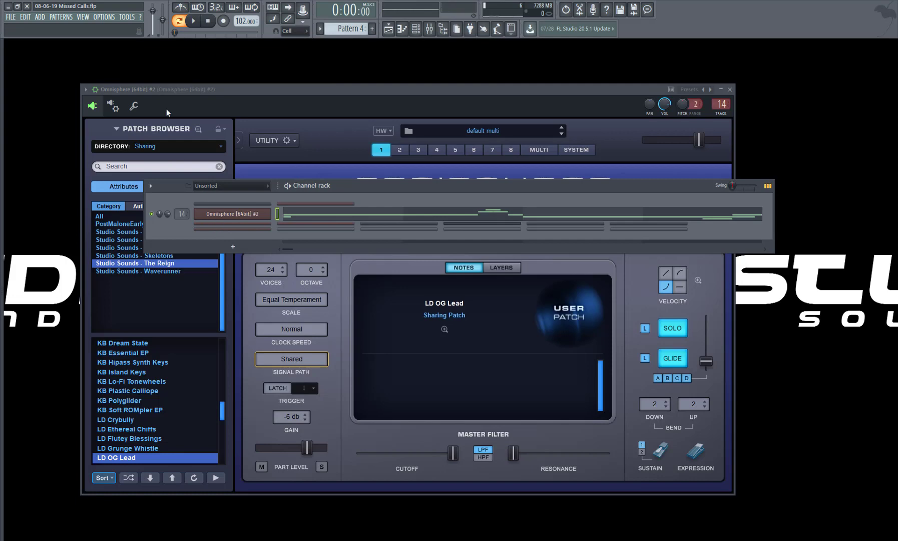
left_click(61, 17)
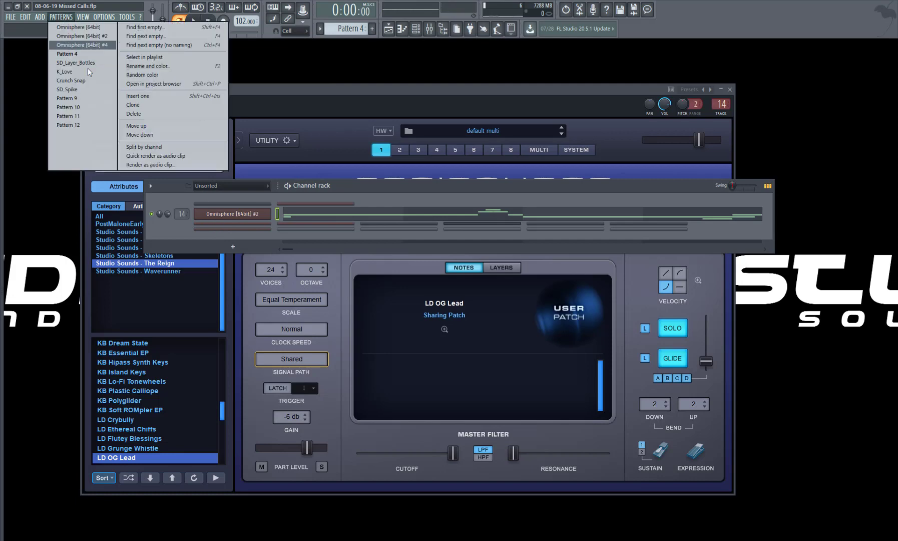
left_click(143, 154)
- Unmute playlist track 7 and move the first Pattern 3 volume automation clip down to track 8, off the audio clip
left_click(389, 29)
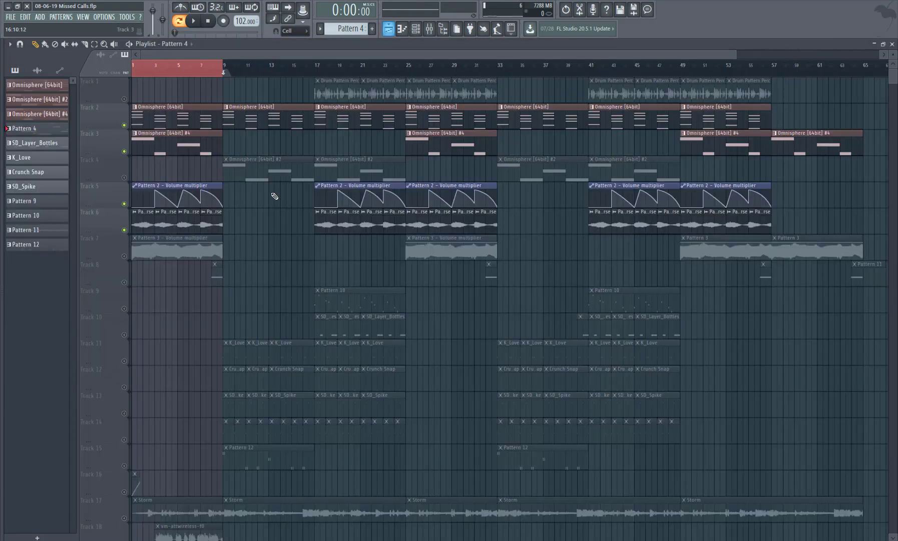
left_click(125, 256)
left_click_drag(149, 239, 149, 281)
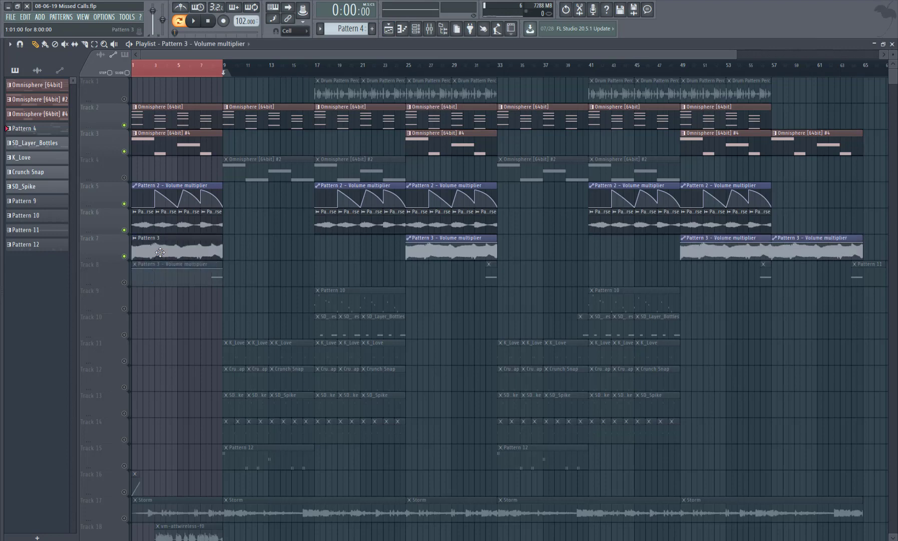
- Inspect the Pattern 3 sample settings, plus the Gross Beat and Fruity Reeverb 2 effects on its mixer track
double_click(160, 252)
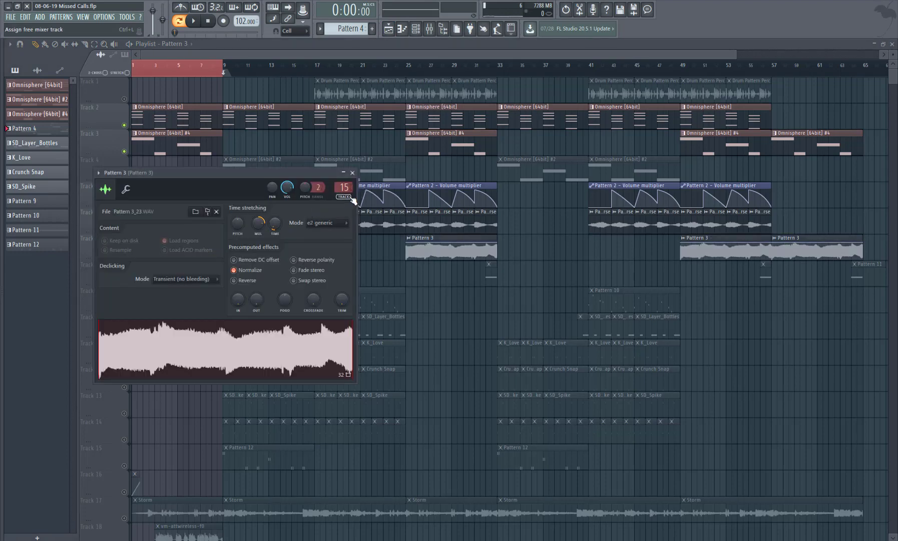
key("F9")
left_click(643, 75)
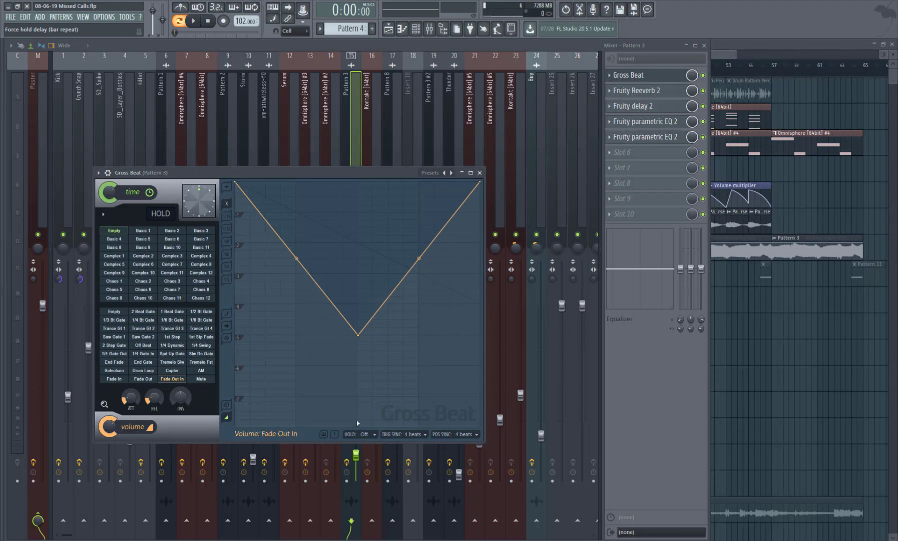
left_click(480, 173)
left_click(668, 93)
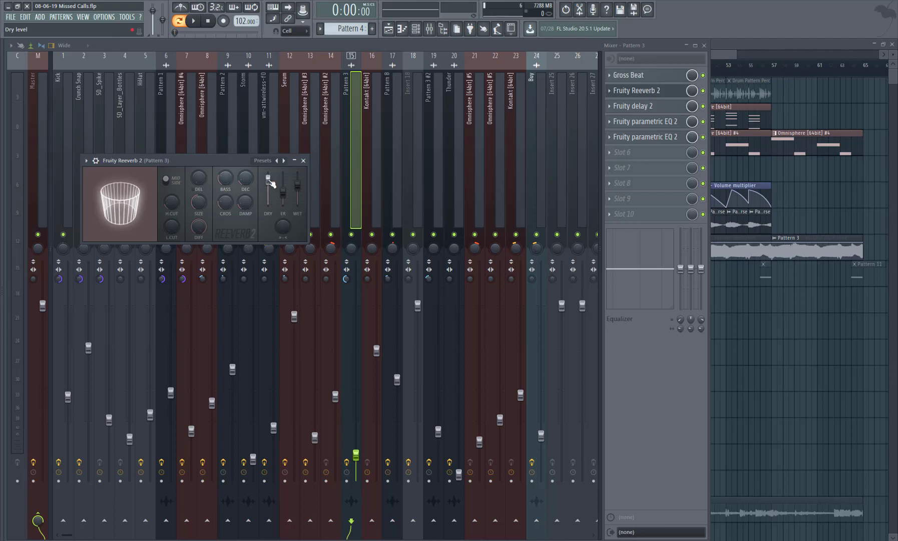
left_click(304, 161)
- Try a 4-step delay time in Fruity delay 2 on the Pattern 3 mixer track and set it to 3 steps
left_click(663, 106)
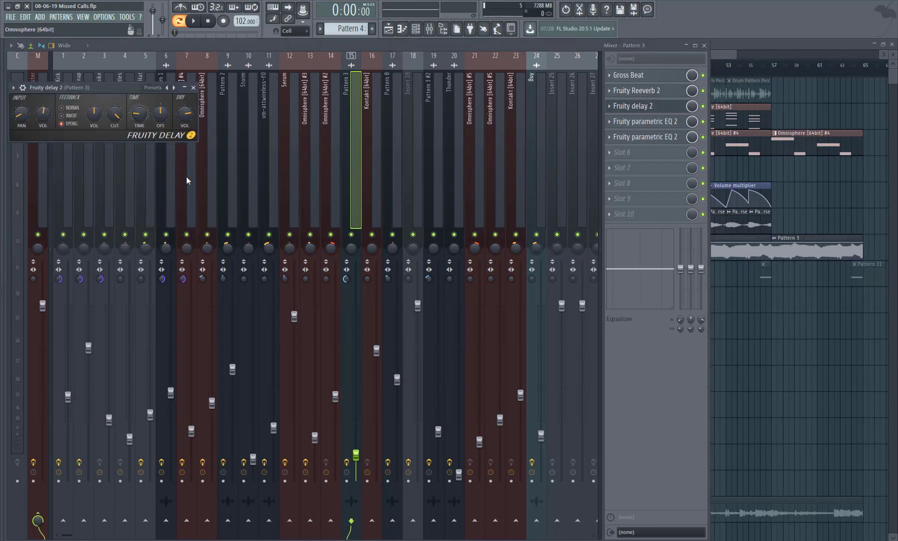
right_click(138, 119)
mouse_move(159, 133)
left_click(226, 159)
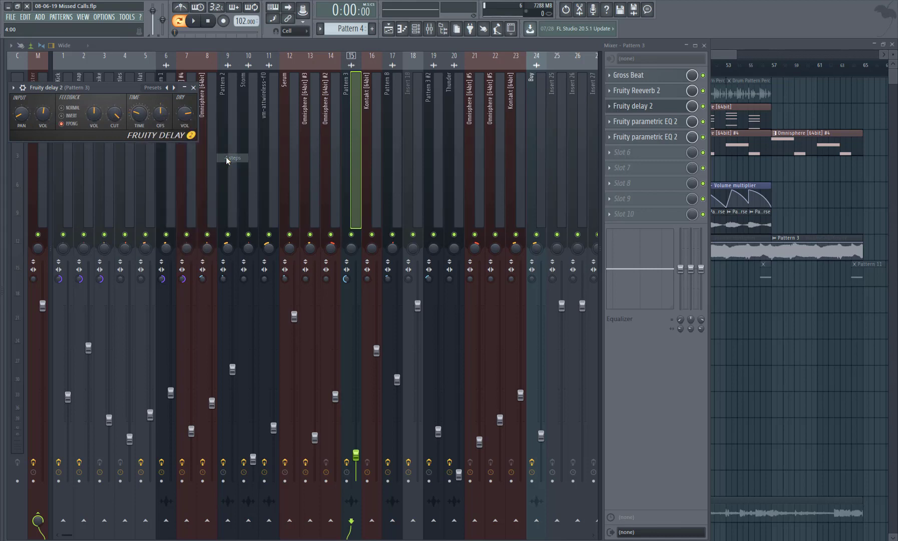
right_click(145, 121)
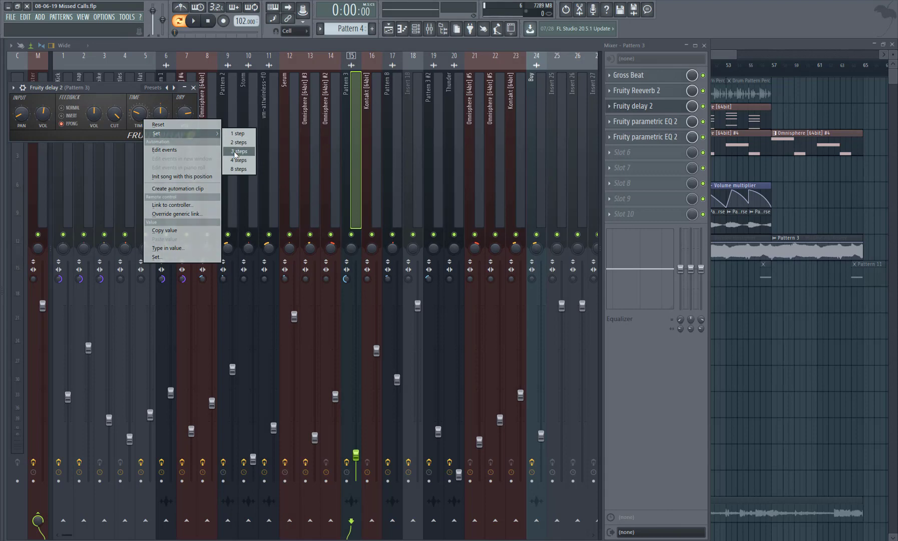
left_click(235, 151)
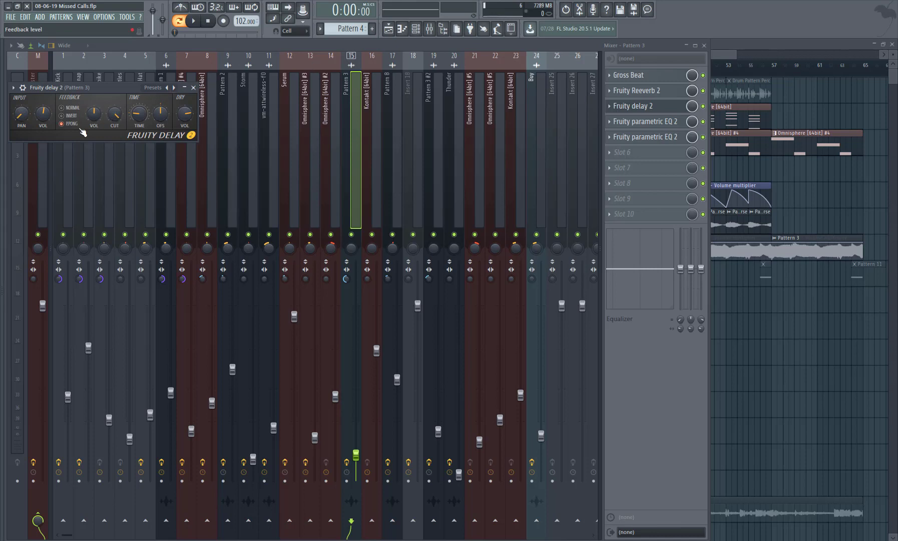
left_click(194, 88)
- Inspect the curves of both Fruity parametric EQ 2 effects on the Pattern 3 mixer track
left_click(656, 124)
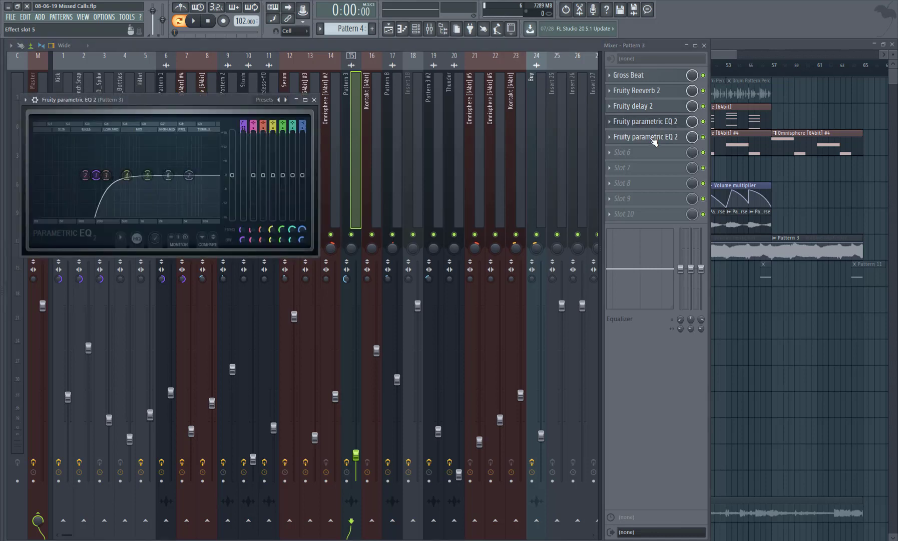
left_click(652, 140)
left_click(651, 122)
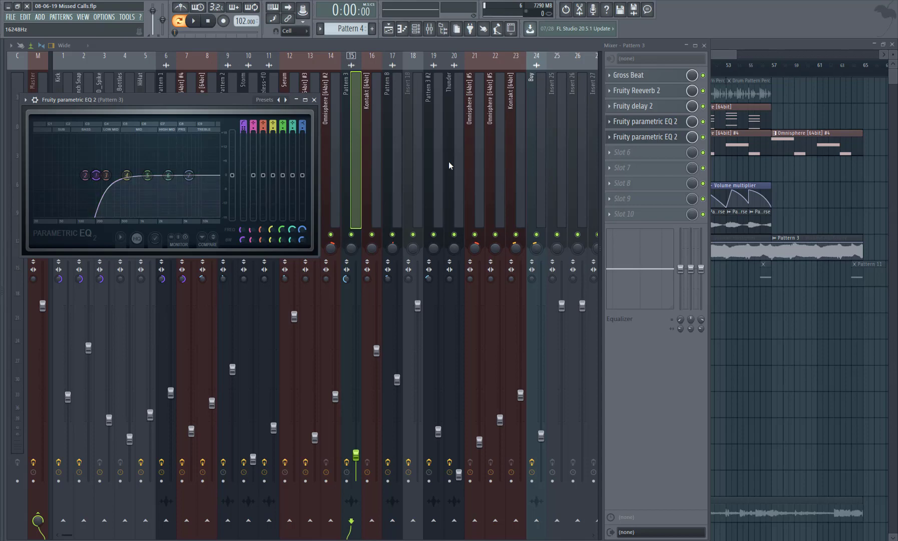
left_click(650, 137)
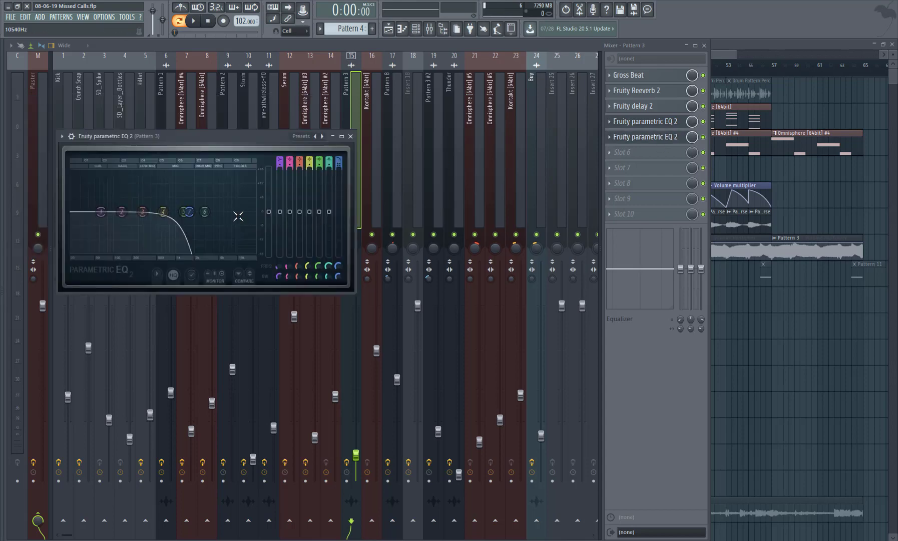
left_click(352, 137)
- Play the playlist in song mode while unmuting track 8 and moving the Pattern 3 volume automation clip back to track 7
key("F5")
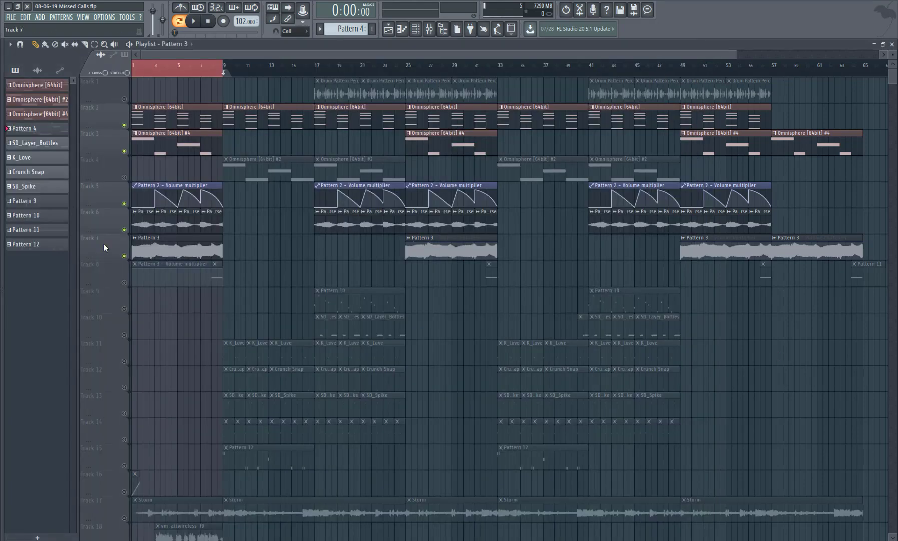
left_click(194, 21)
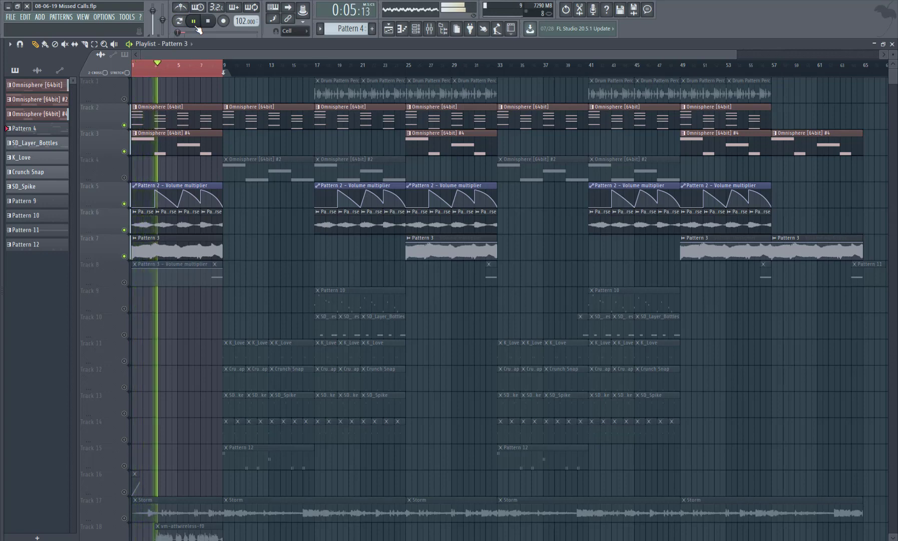
left_click(124, 282)
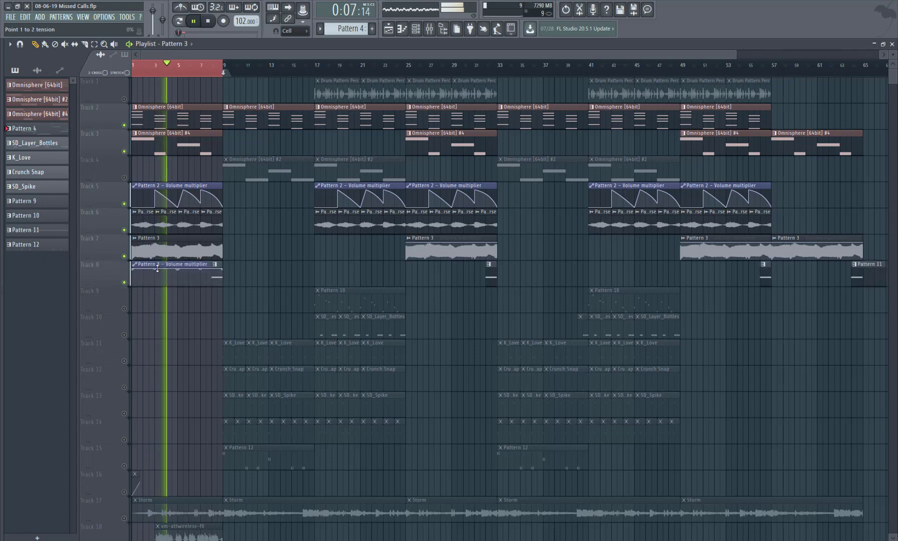
left_click_drag(157, 268, 158, 232)
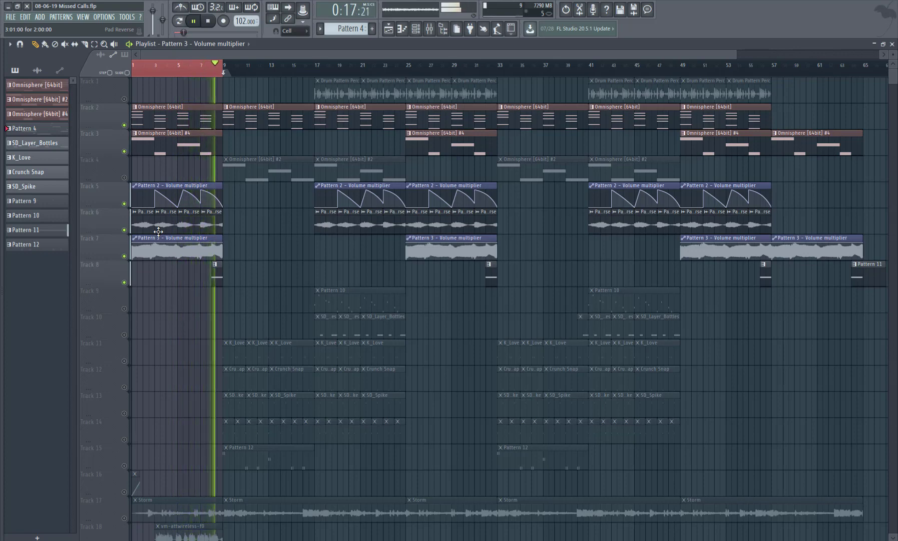
left_click(210, 23)
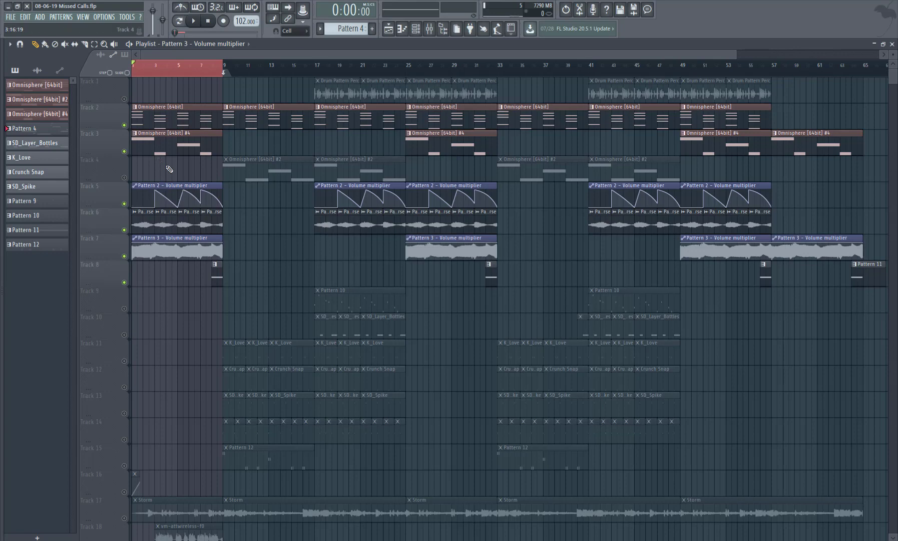
- Unmute the Storm clips on playlist track 17 and play them together with the other active layers
scroll(187, 394, "down", 4)
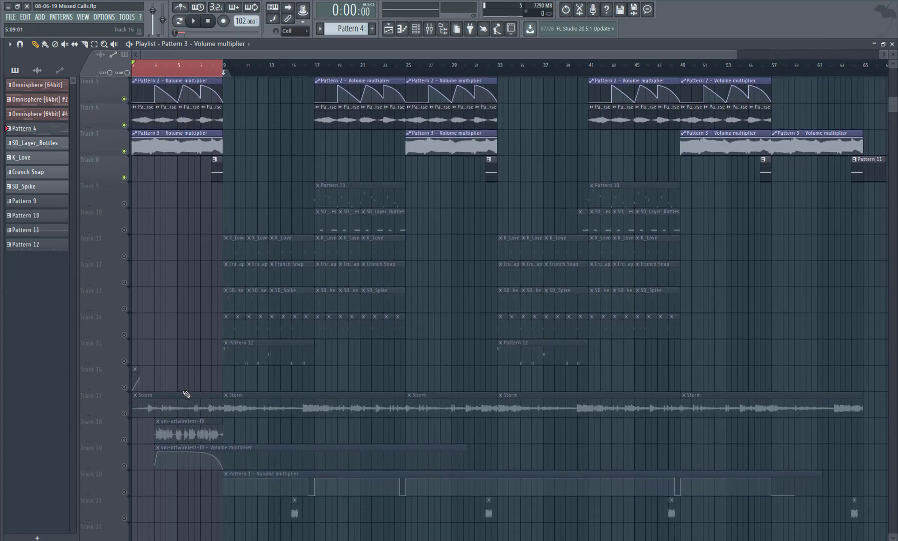
left_click(125, 413)
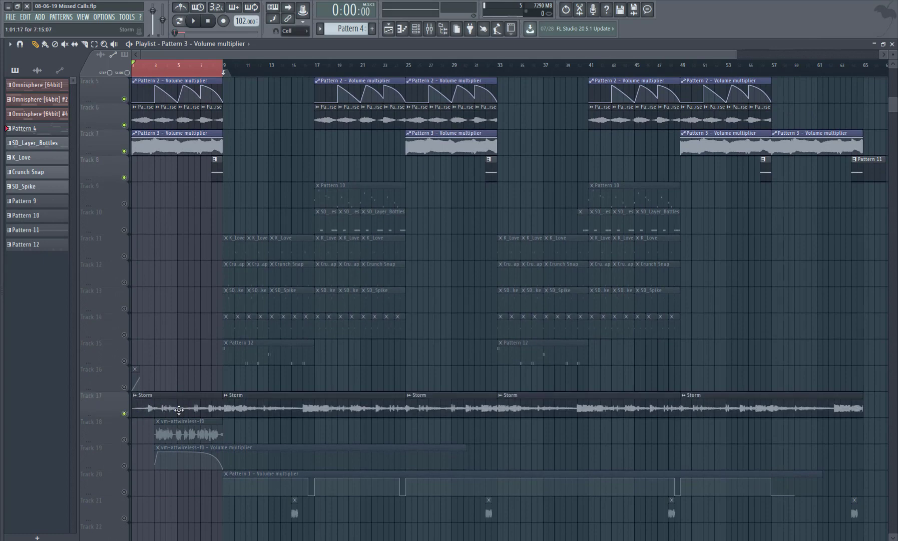
mouse_move(333, 416)
left_mouse_down()
mouse_move(361, 416)
mouse_move(315, 417)
mouse_move(332, 417)
left_mouse_up()
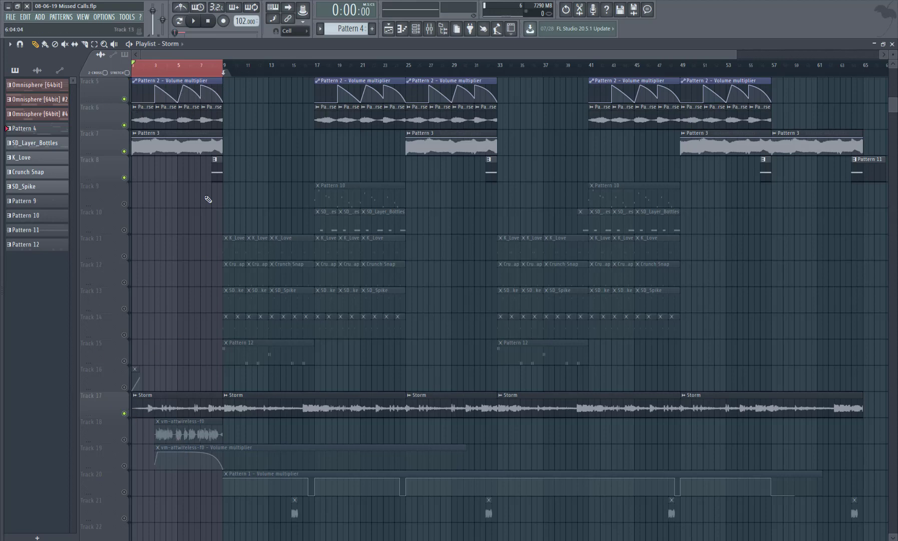
left_click(192, 21)
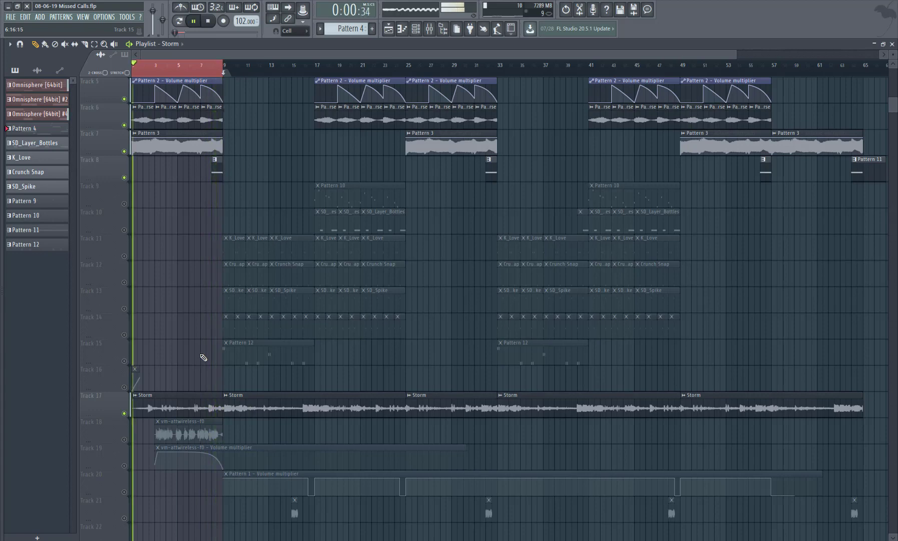
left_click(213, 22)
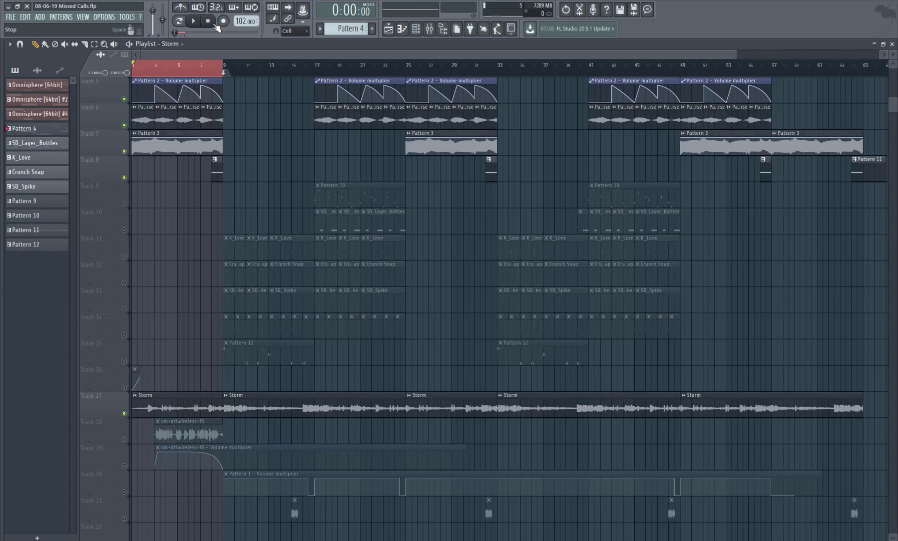
- Unmute the vm-attwireless-f0 audio and volume automation on tracks 18 and 19, and play the song from bar 3
left_click(124, 439)
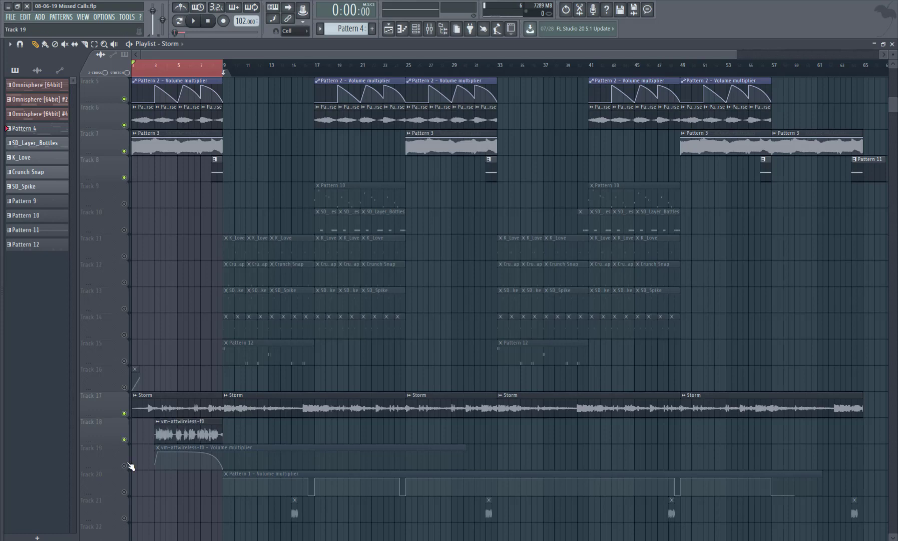
left_click(124, 465)
left_click_drag(149, 66, 161, 68)
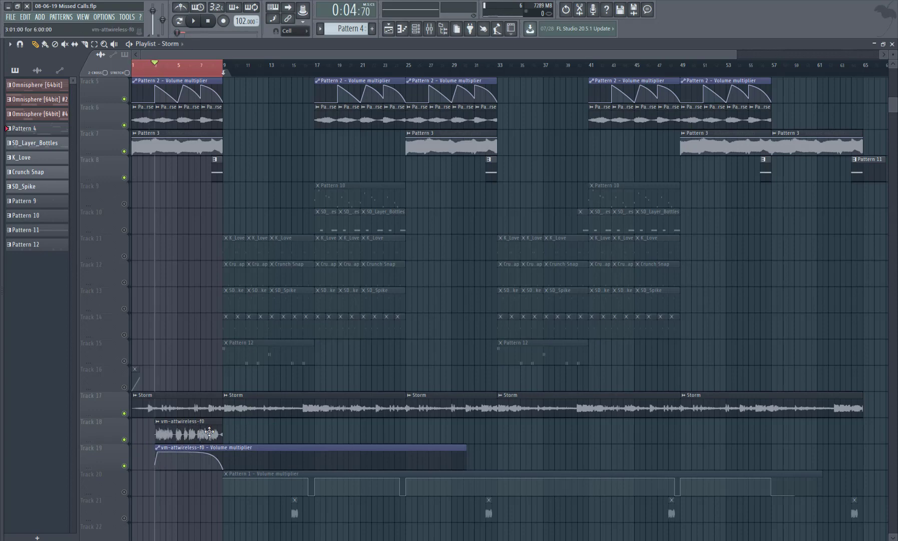
left_click(200, 23)
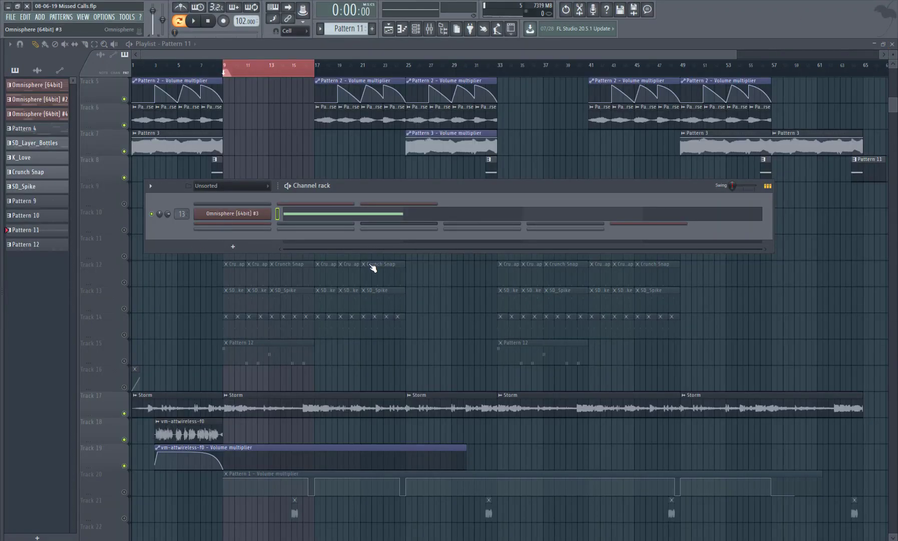
- Inspect the patch loaded in Pattern 11's Omnisphere #3 channel
left_click(265, 214)
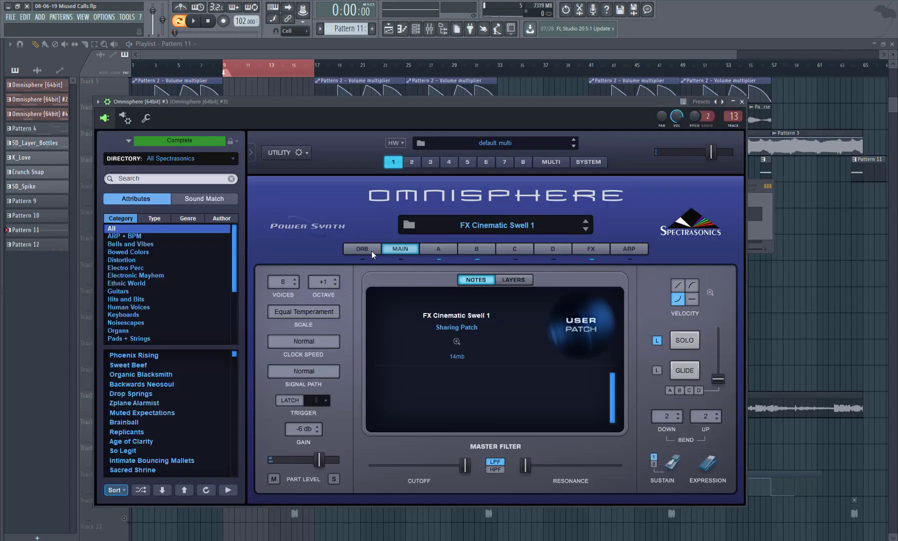
left_click_drag(250, 116, 244, 51)
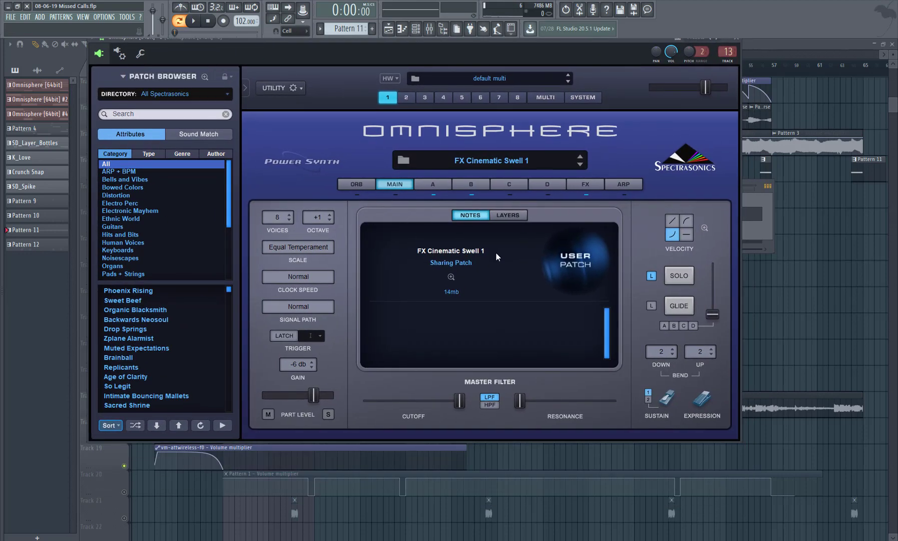
- Filter the Omnisphere patch browser to the Sharing directory and the Studio Sounds - Omen category, and close the plugin window
left_click(171, 95)
left_click(167, 163)
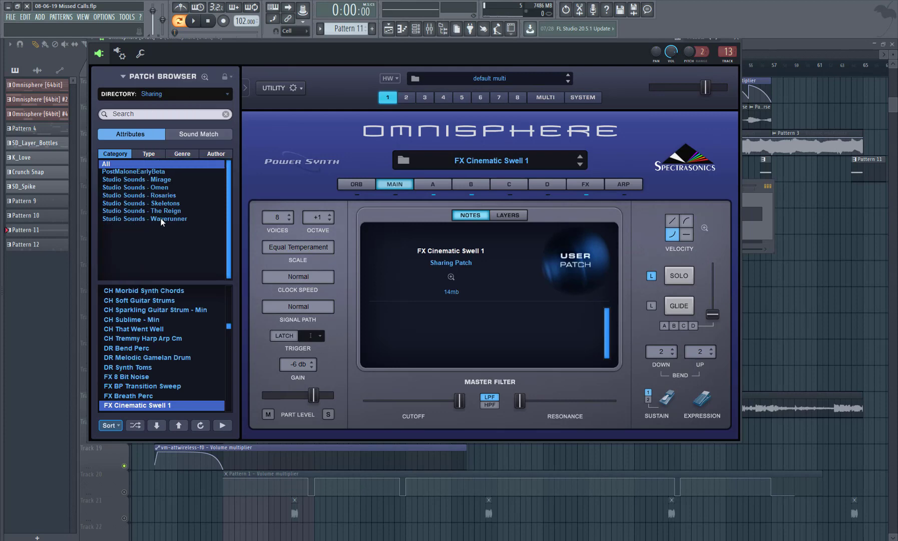
left_click(163, 188)
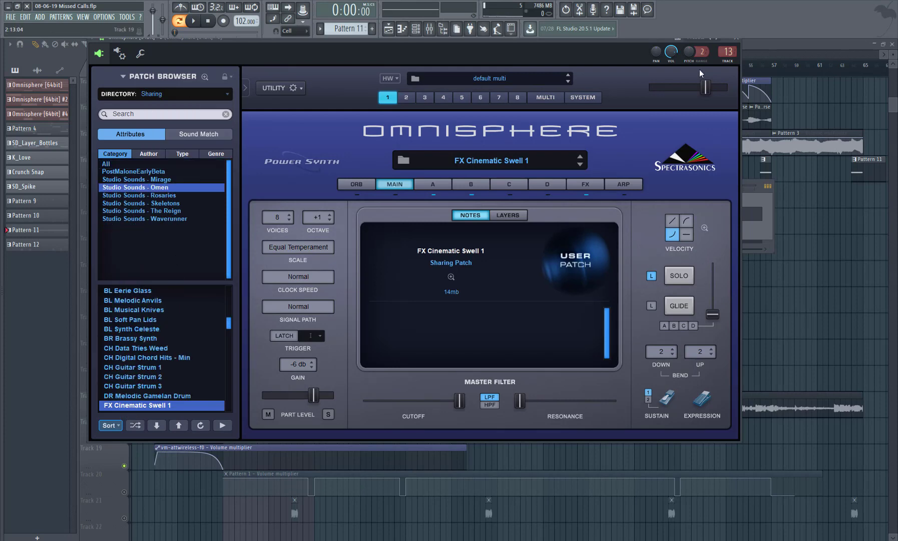
left_click(739, 39)
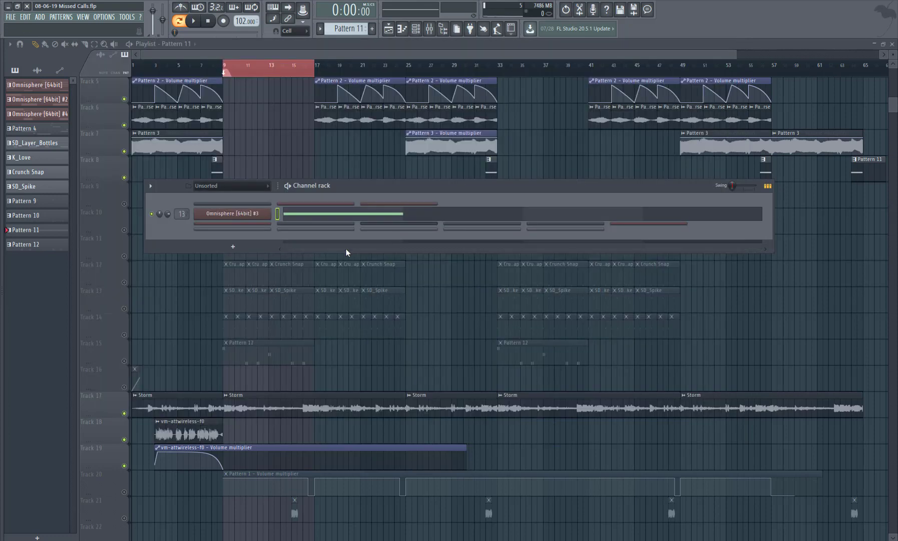
- View the Omnisphere #3 notes of Pattern 11 in the piano roll and play the pattern briefly
left_click(311, 217)
scroll(140, 250, "up", 3)
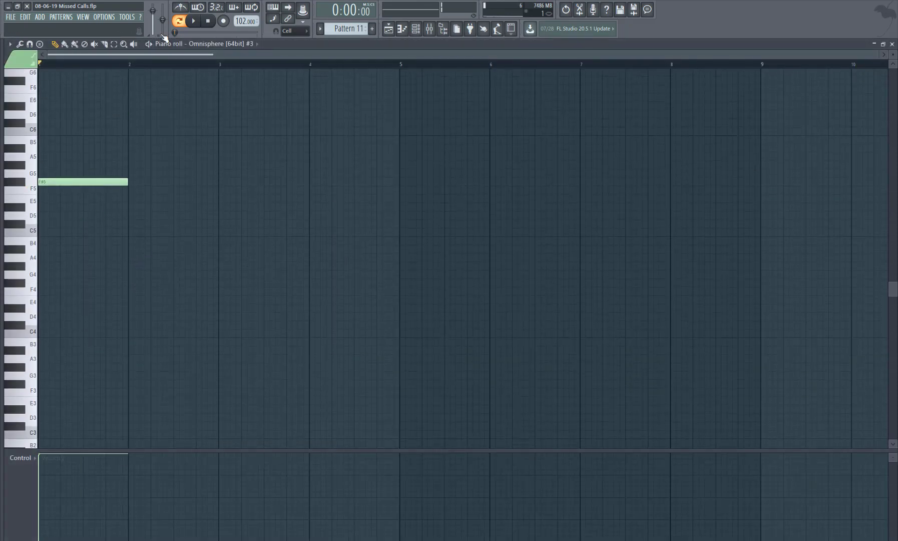
left_click(193, 22)
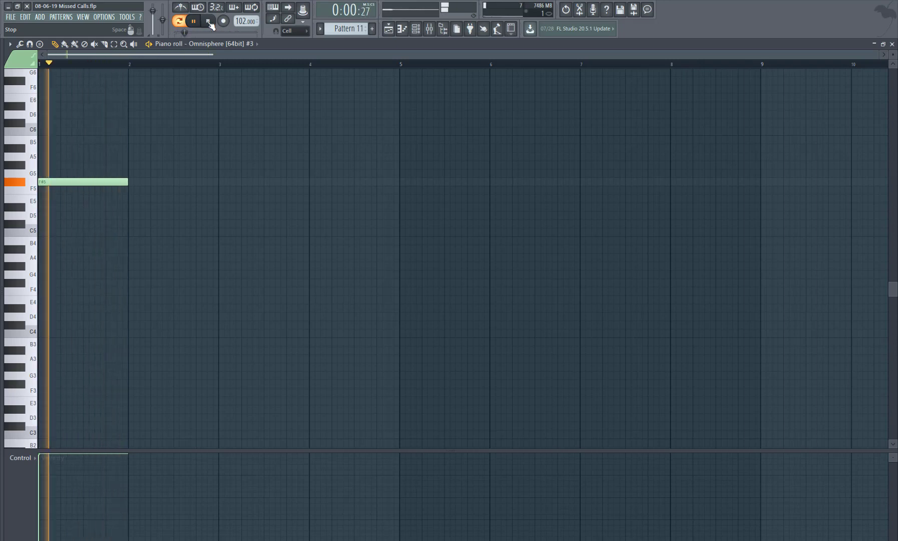
left_click(208, 22)
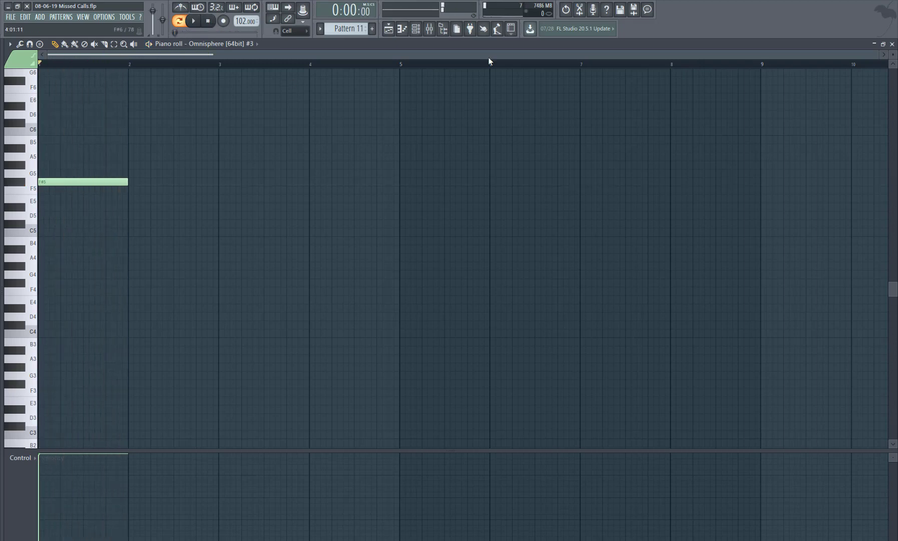
left_click(892, 45)
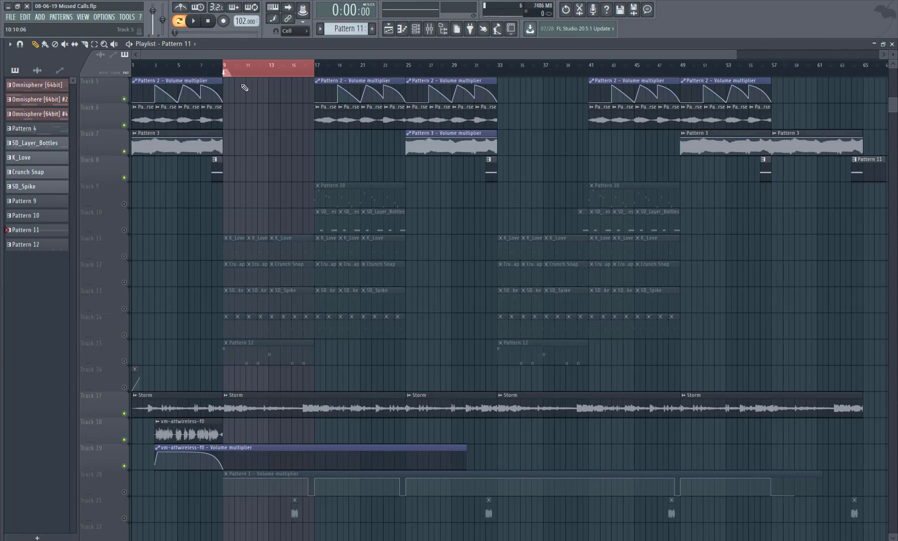
- Unmute the K_Love kick clips on track 11, play the song from bar 9 and show the kick steps in the channel rack
left_click(125, 257)
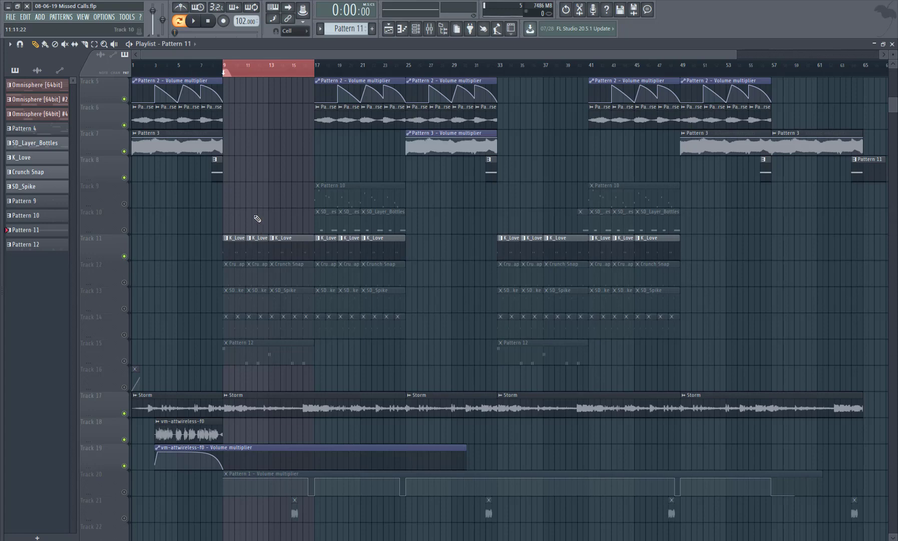
left_click(179, 23)
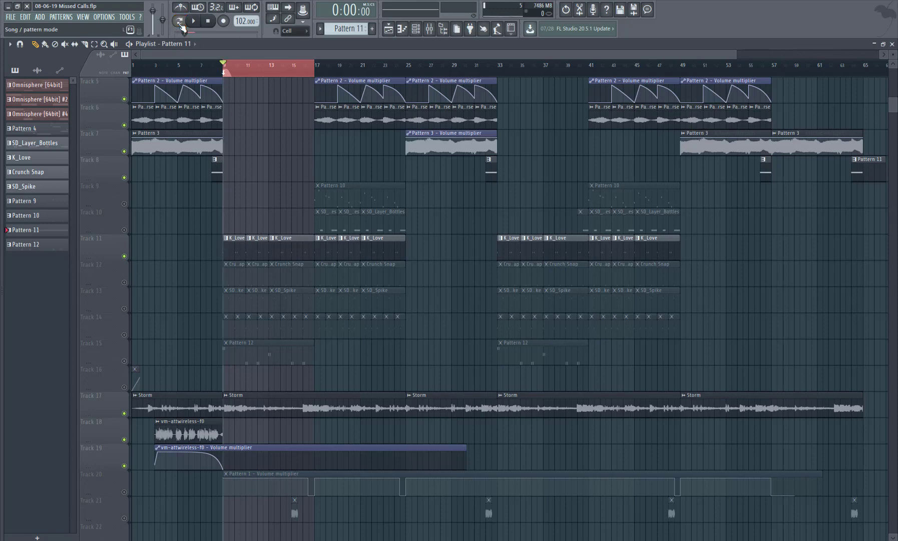
key("space")
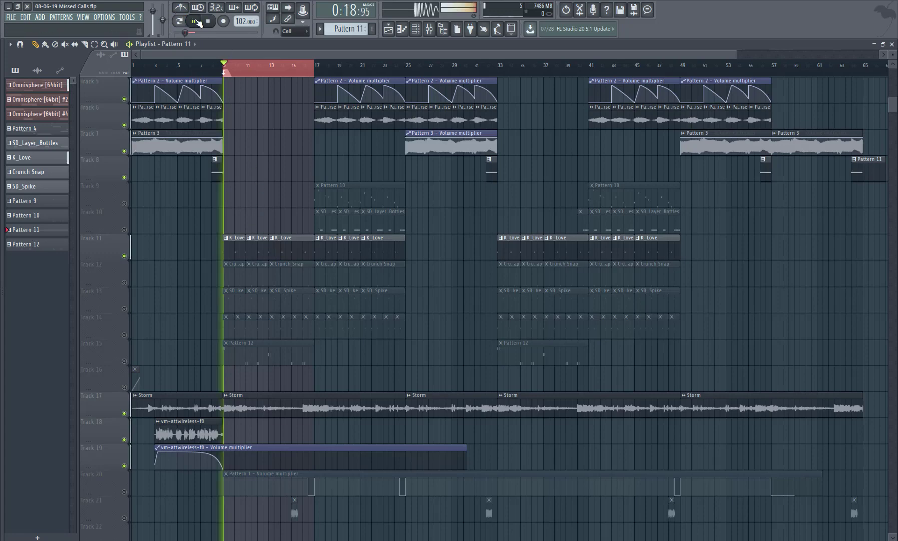
left_click(253, 239)
left_click(892, 44)
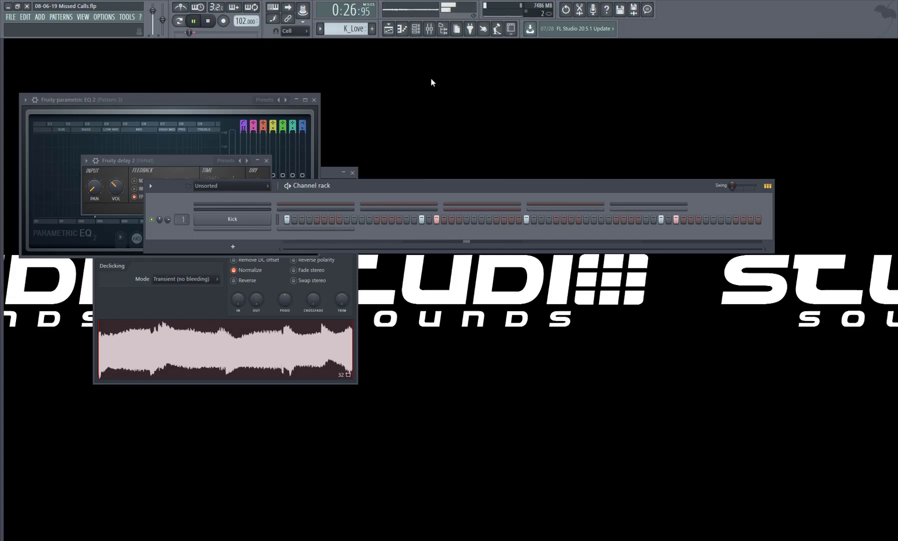
- Unmute the Crunch Snap clips on track 12 during playback and show the pattern's steps in the channel rack
key("F5")
left_click(124, 282)
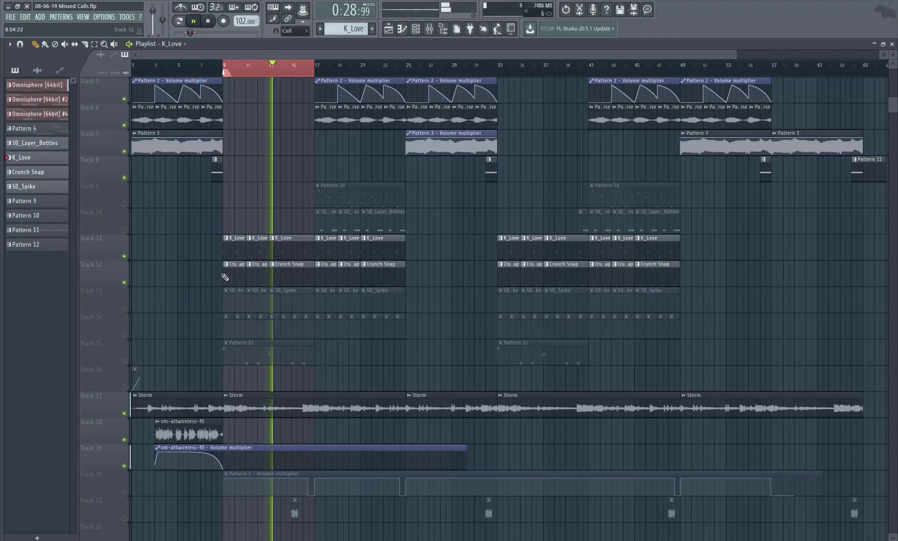
left_click(228, 276)
left_click(884, 45)
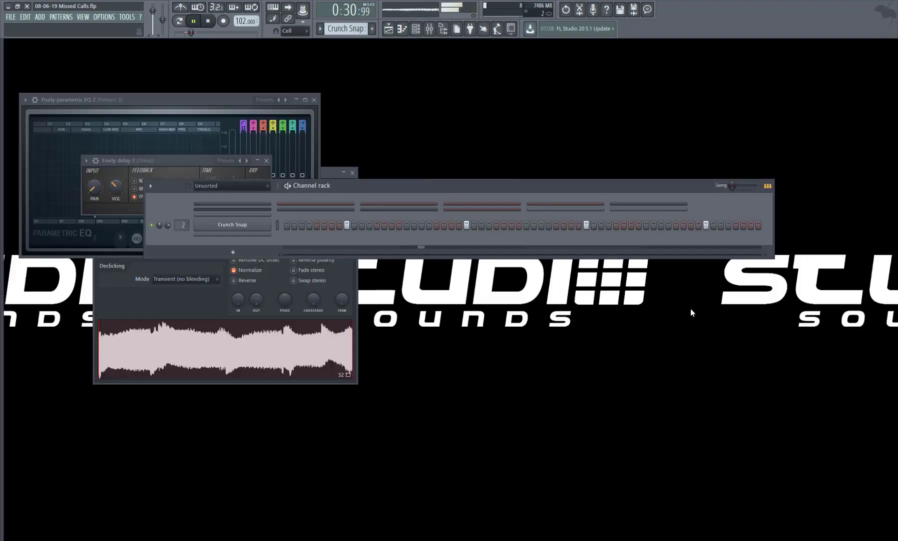
- Unmute the SD_Spike clips on track 13 during playback and show the pattern's steps in the channel rack
left_click(389, 29)
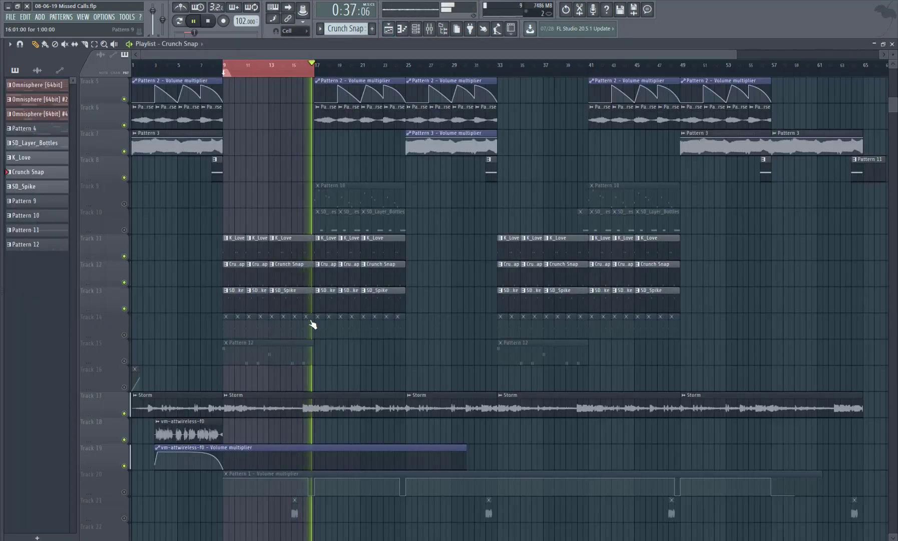
left_click(237, 307)
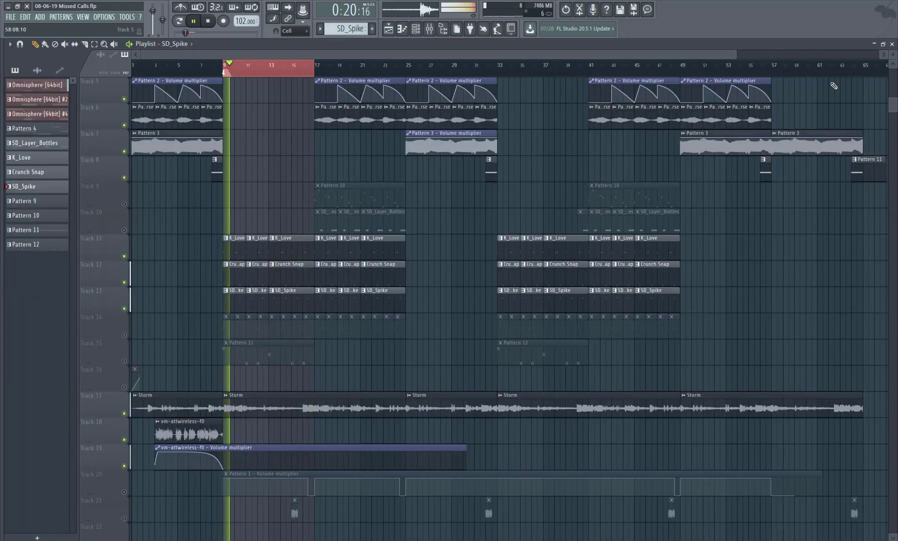
left_click(892, 44)
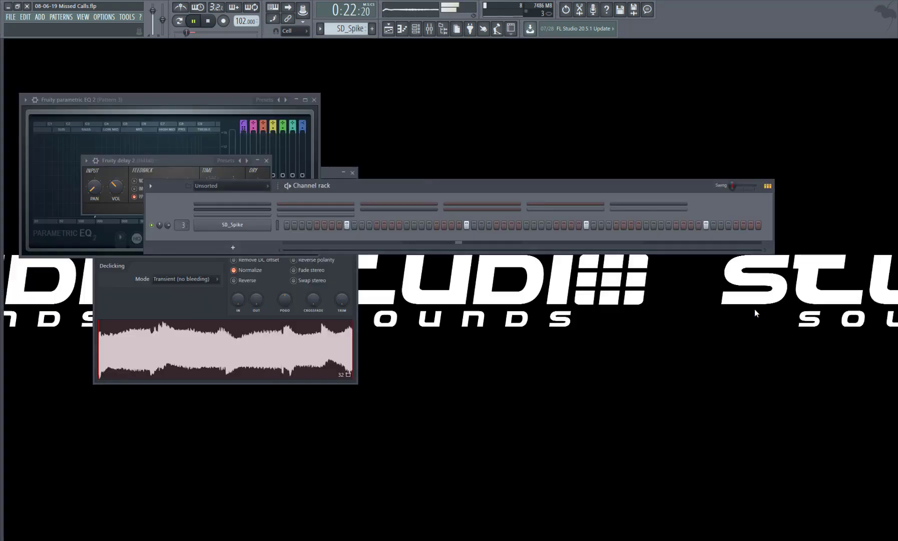
- Unmute the hi-hat clips on track 14 and switch to Pattern 9 to show the HiHat steps
left_click(389, 29)
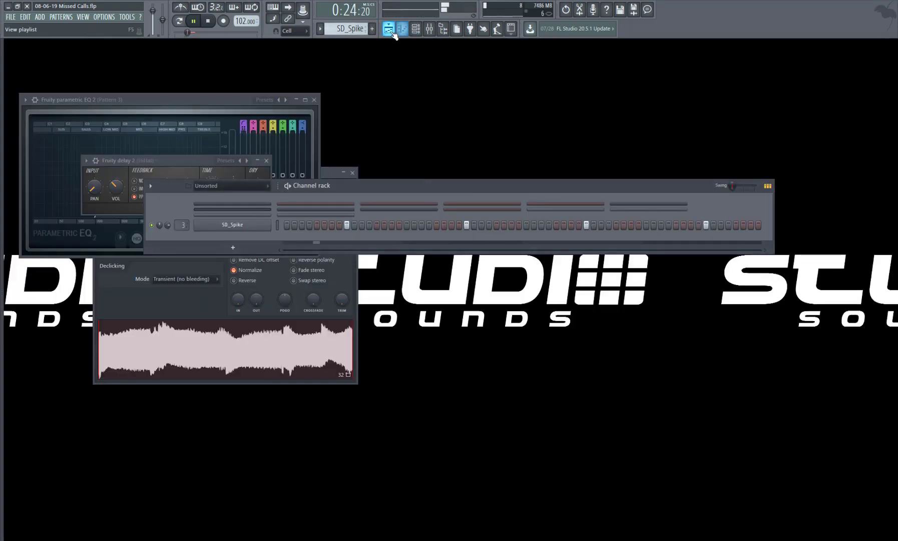
left_click(124, 334)
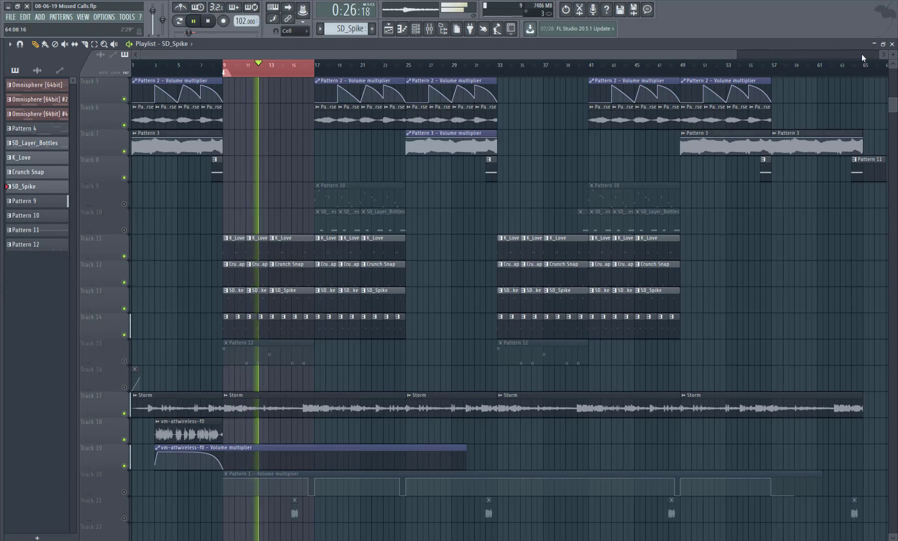
left_click(893, 44)
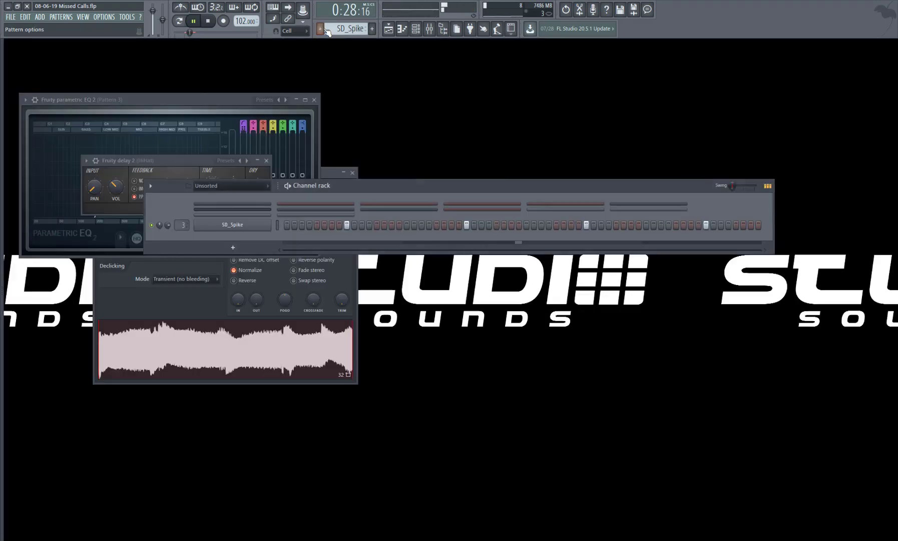
left_click_drag(349, 29, 349, 24)
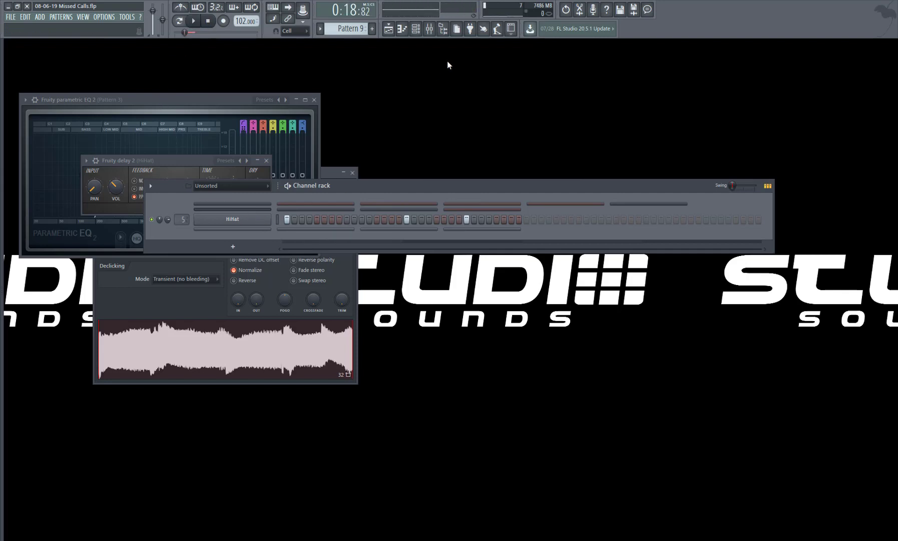
- Inspect the Fruity delay 2 and Fruity parametric EQ 2 settings on the HiHat mixer track
left_click(430, 29)
left_click(146, 89)
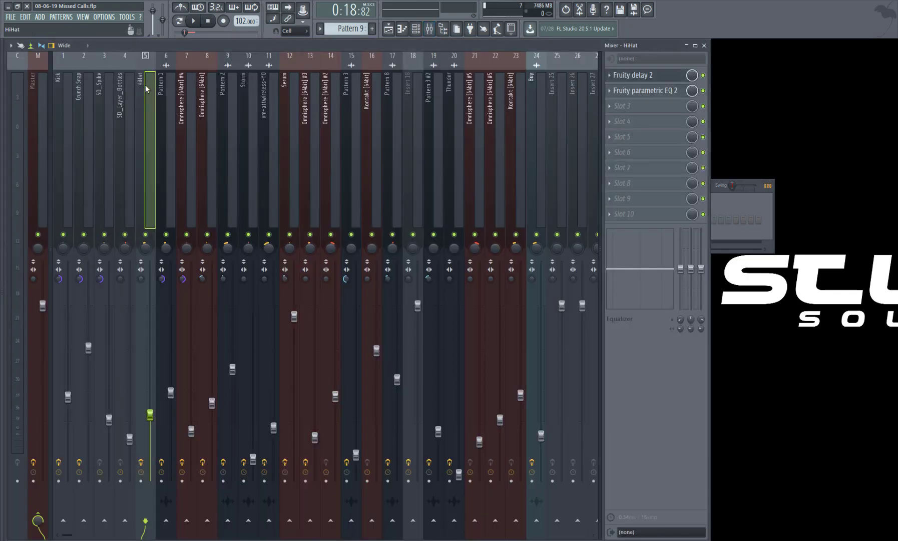
left_click(673, 90)
left_click(662, 76)
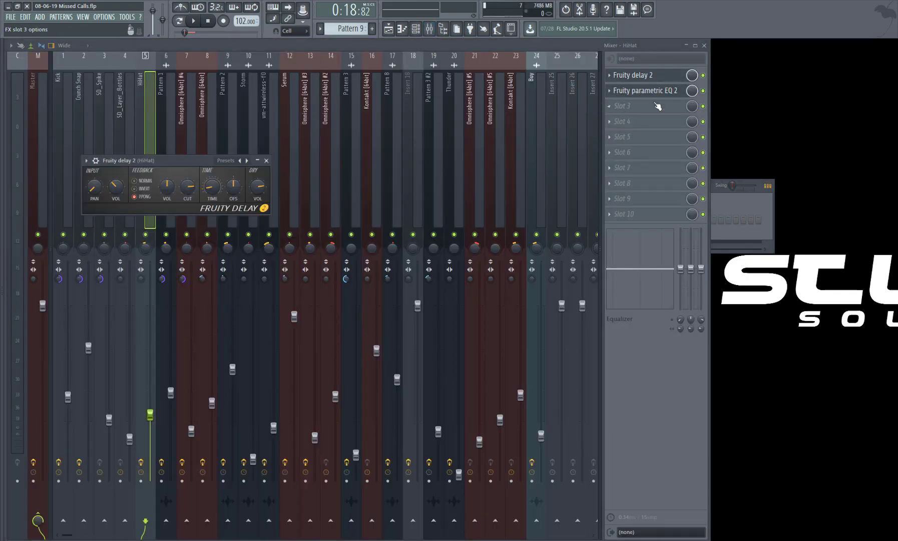
left_click(647, 92)
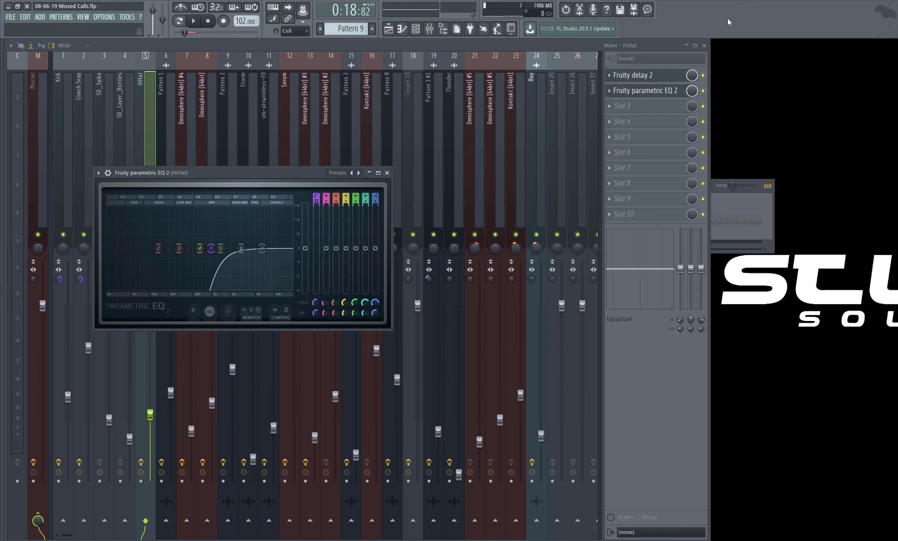
- Close the mixer, effect and Pattern 3 sample windows, and play the song from bar 9 with the hi-hats
left_click(706, 46)
left_click(314, 100)
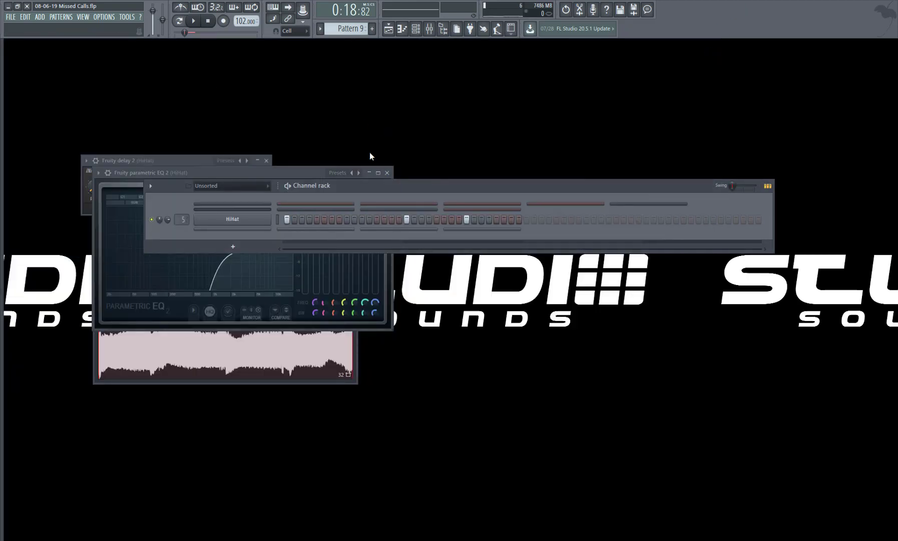
left_click(386, 172)
left_click(266, 161)
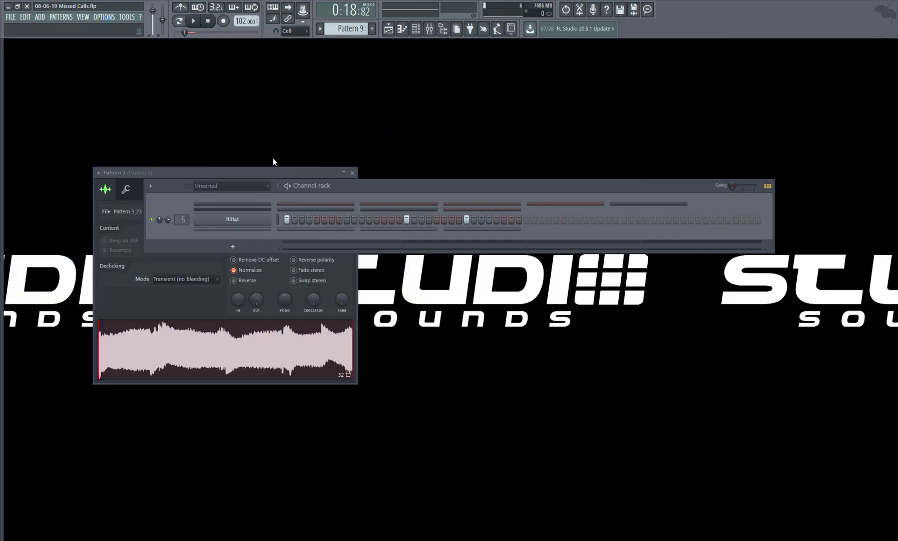
left_click(353, 173)
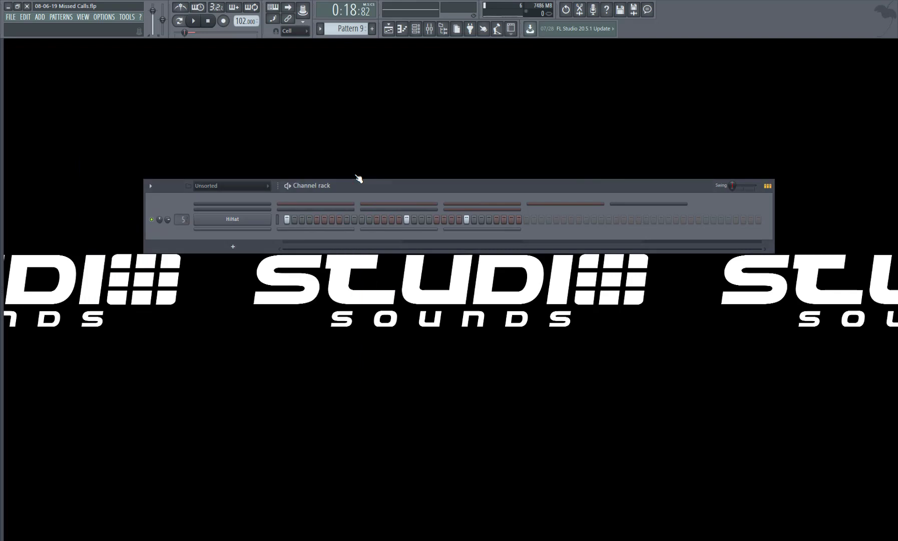
left_click(193, 21)
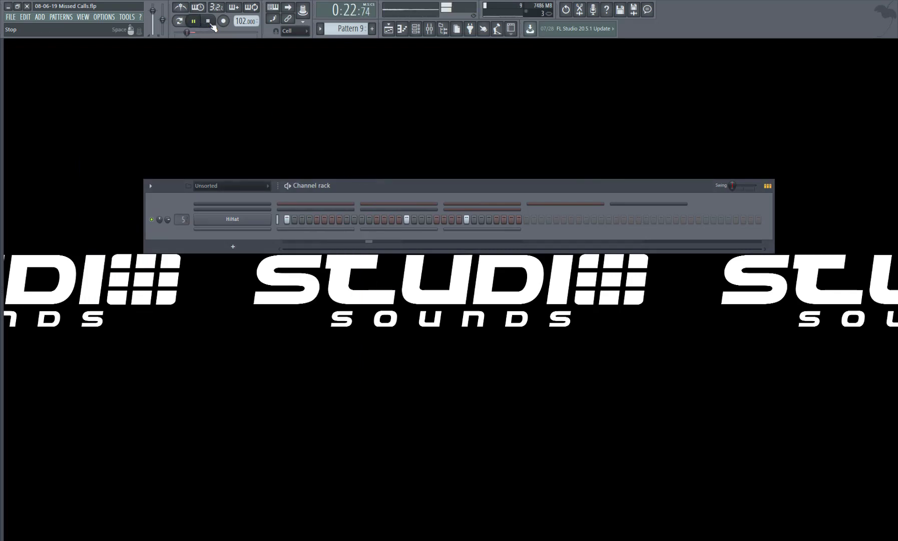
left_click(208, 21)
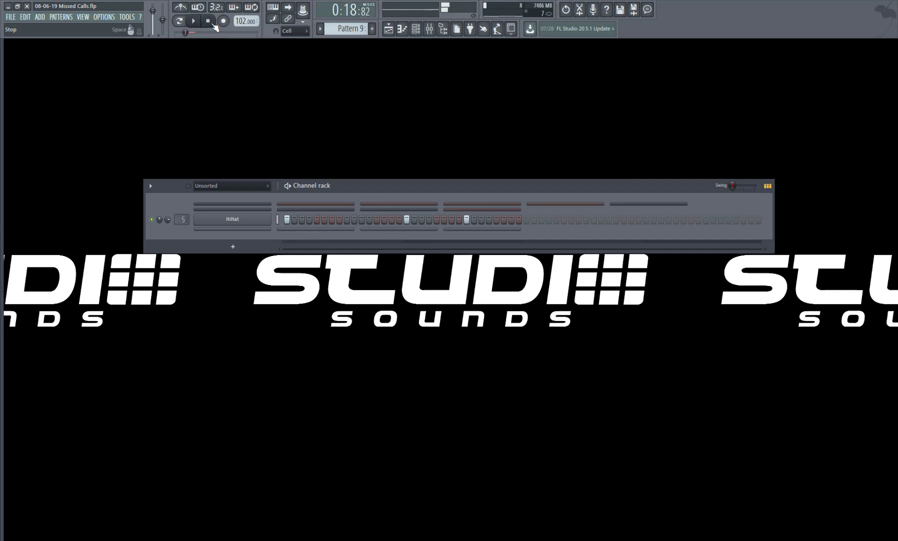
- Unmute the Pattern 12 clips on playlist track 15 and show the pattern's Serum notes in the channel rack
left_click(388, 29)
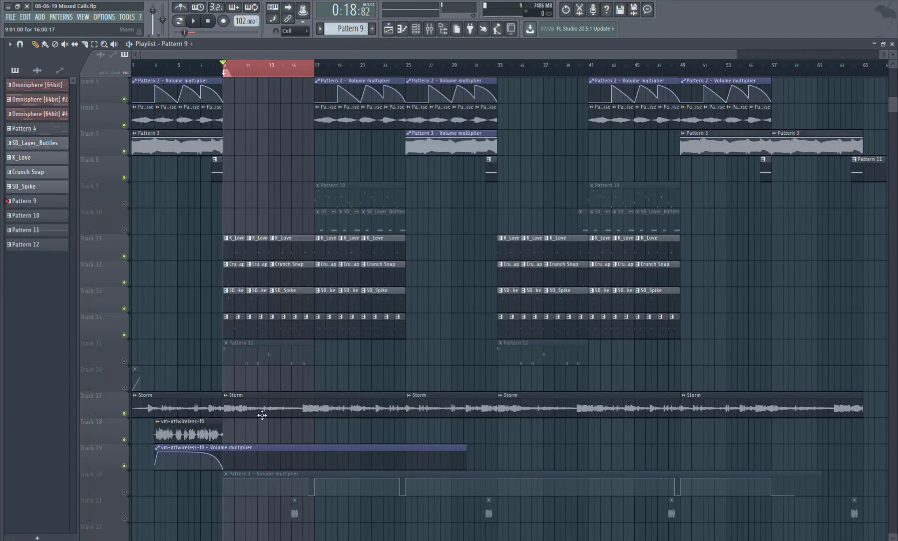
left_click(124, 361)
left_click(297, 357)
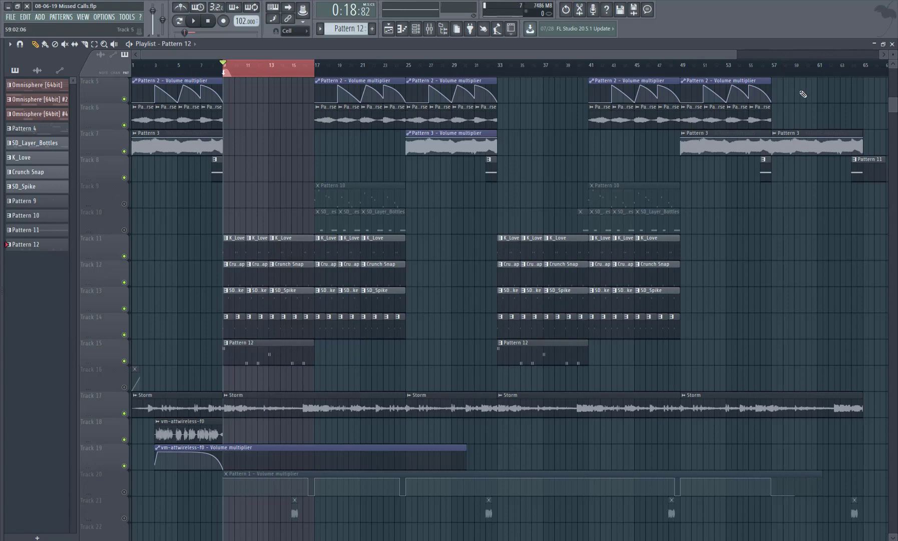
left_click(892, 44)
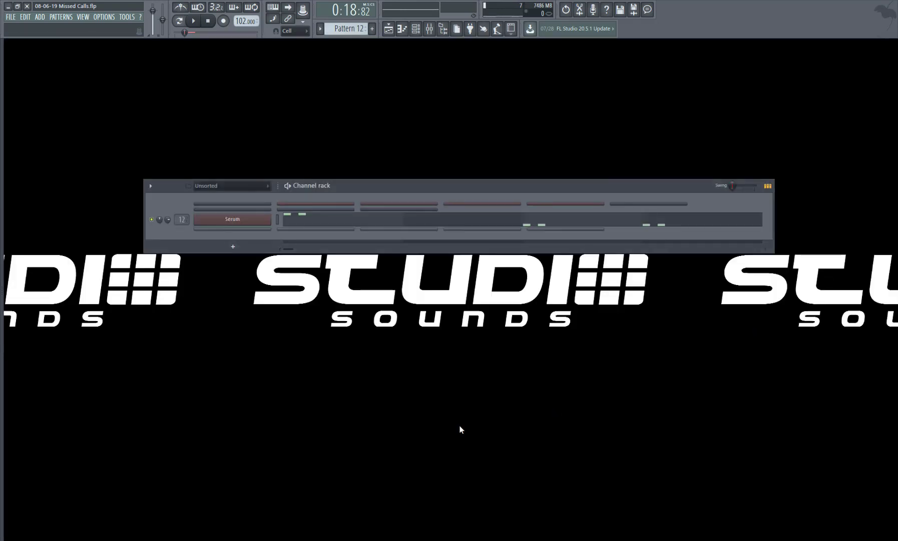
- Inspect the preset loaded in Pattern 12's Serum channel and the preset bank it belongs to
left_click(234, 223)
left_click(271, 160)
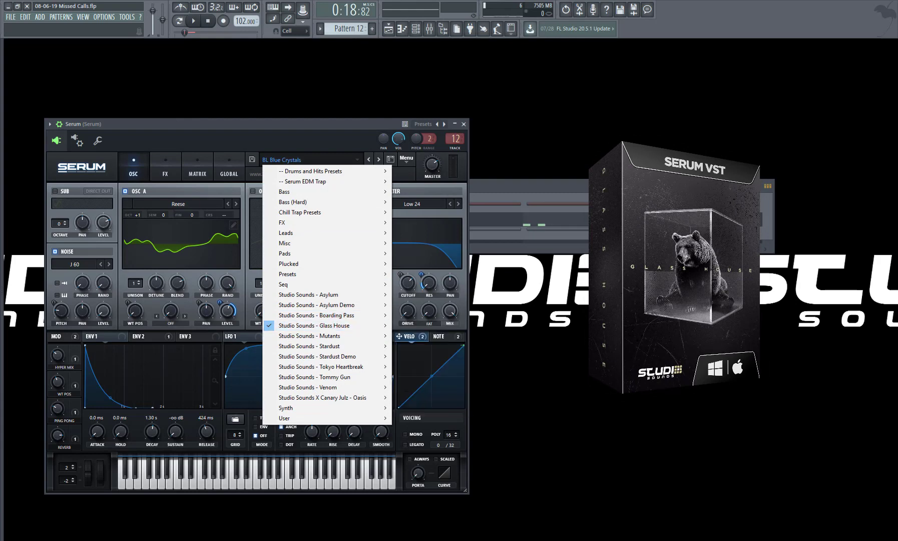
left_click(671, 187)
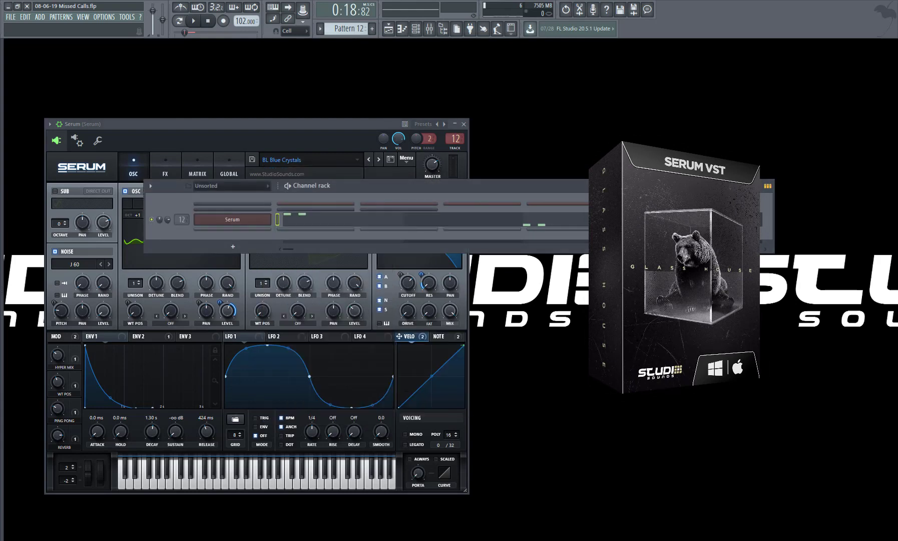
left_click(332, 130)
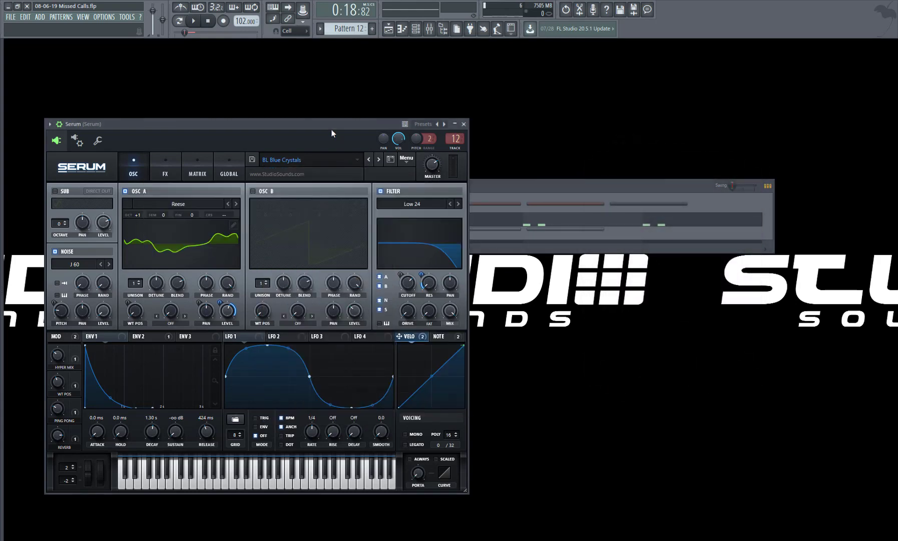
key("F6")
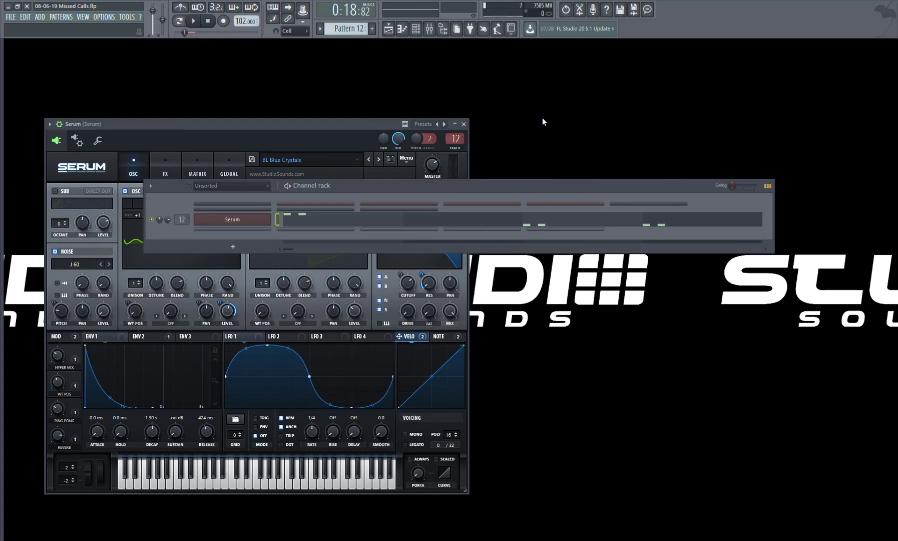
- Play Pattern 12 on its own while viewing its Serum notes in the piano roll, and stop playback
left_click(194, 20)
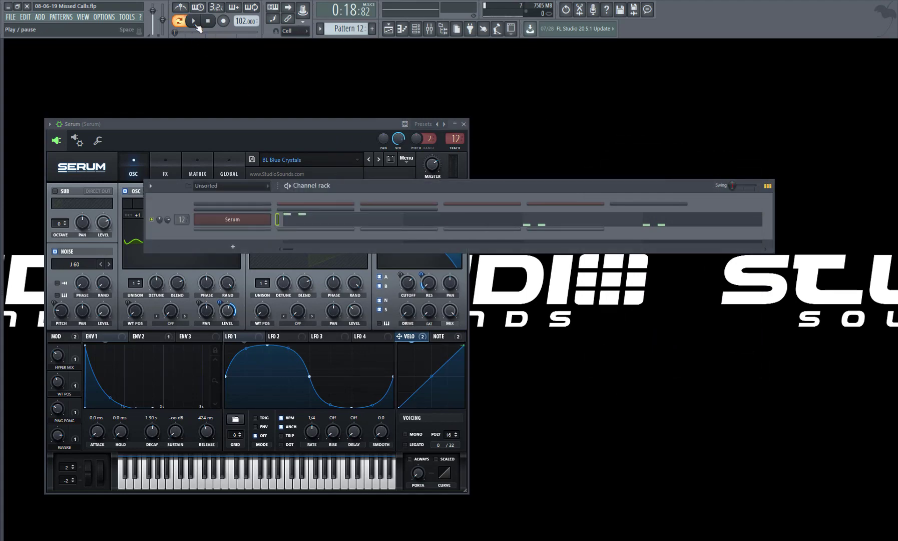
key("F7")
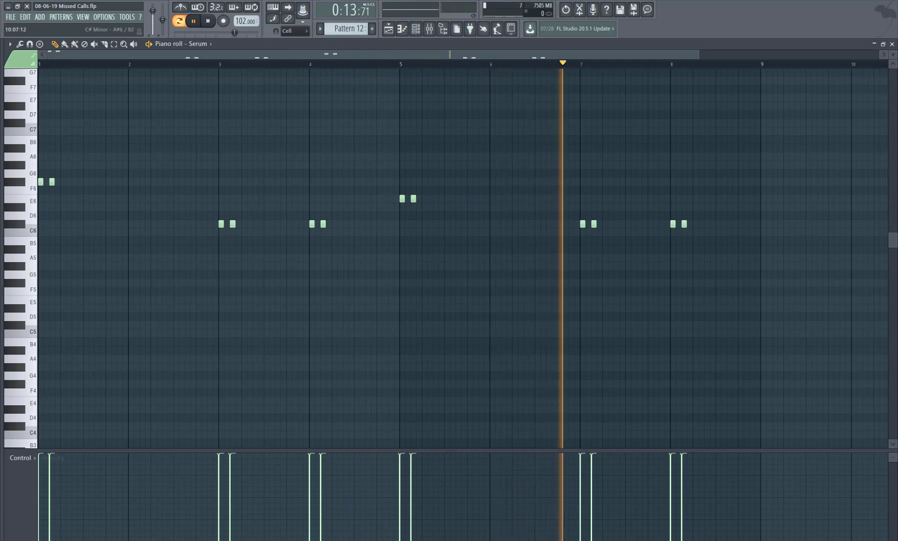
left_click(892, 44)
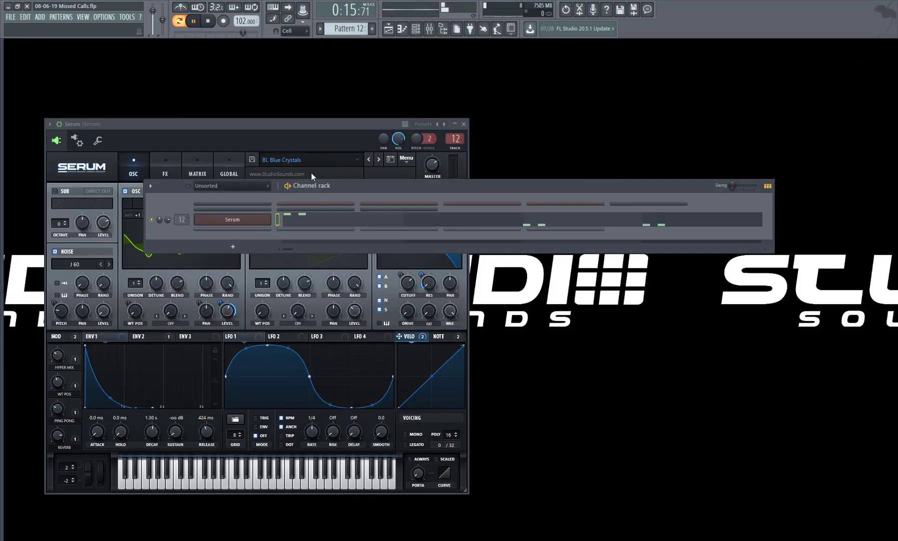
left_click(208, 21)
- Inspect the Gross Beat 1/2 Speed setting and the three Fruity parametric EQ 2 curves on the Serum mixer track
left_click(429, 28)
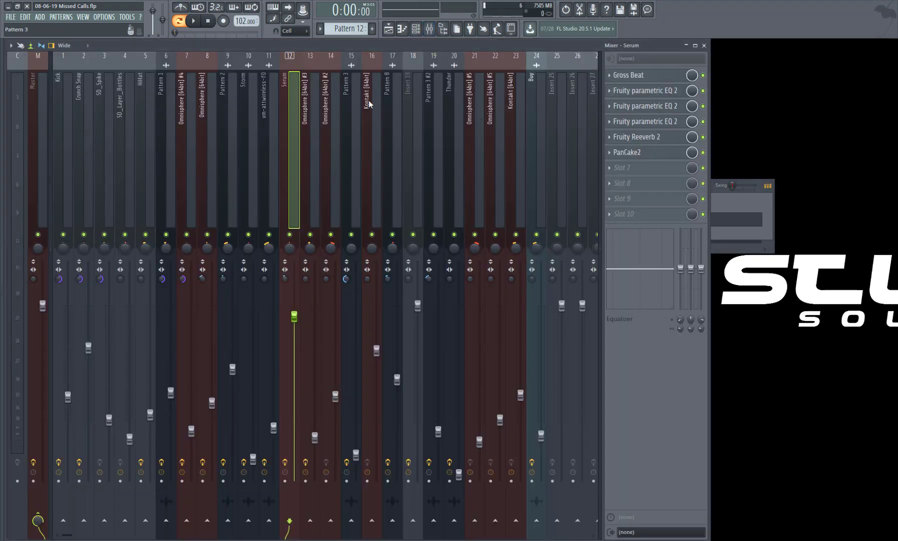
left_click(641, 76)
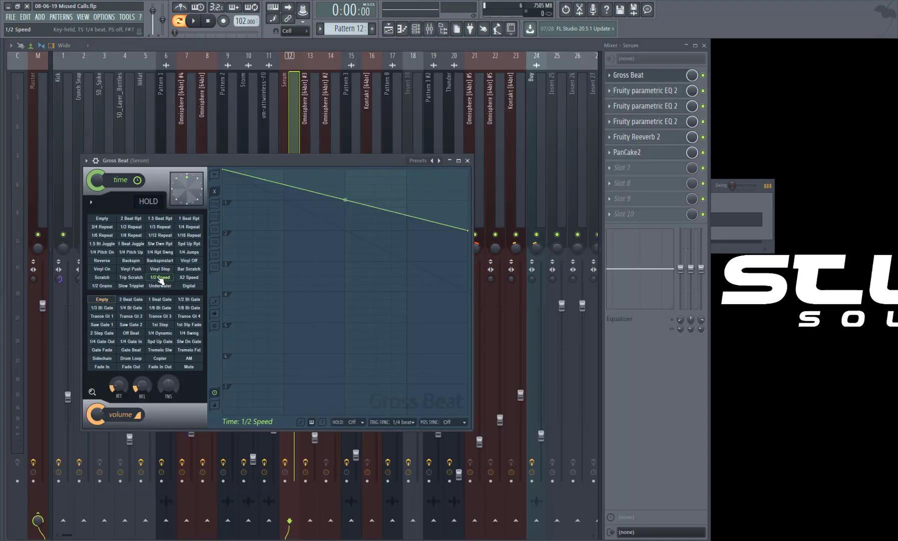
left_click(628, 106)
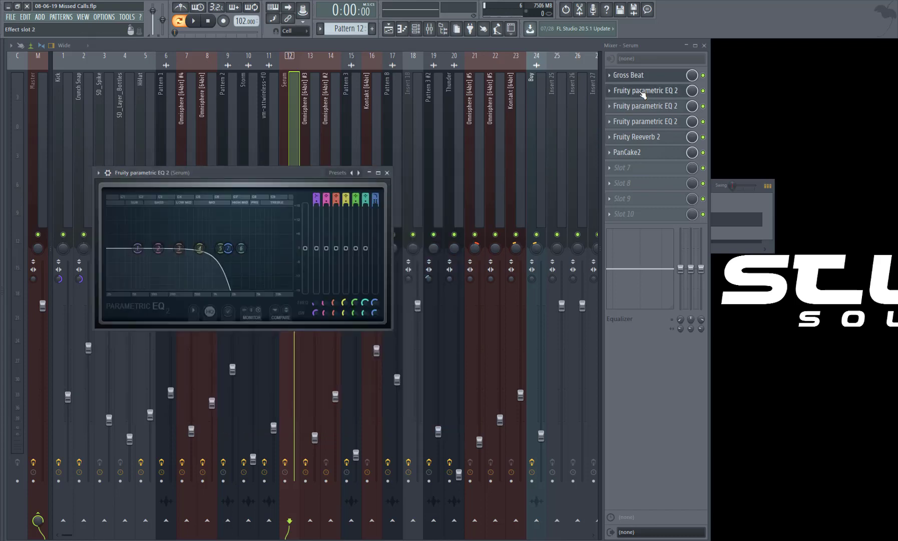
left_click(628, 106)
left_click(639, 92)
left_click(658, 112)
left_click(654, 126)
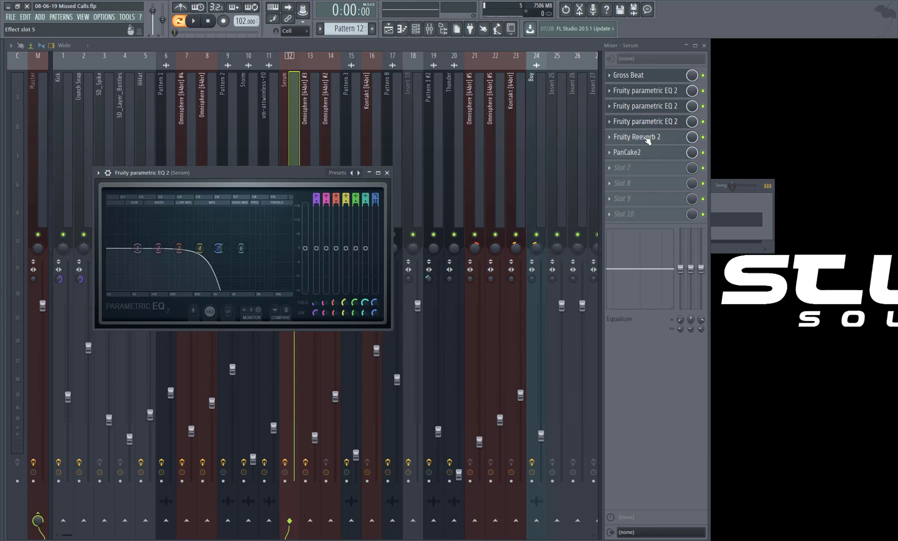
- Inspect the Fruity Reeverb 2 and PanCake2 settings on the Serum mixer track and close PanCake2
left_click(648, 142)
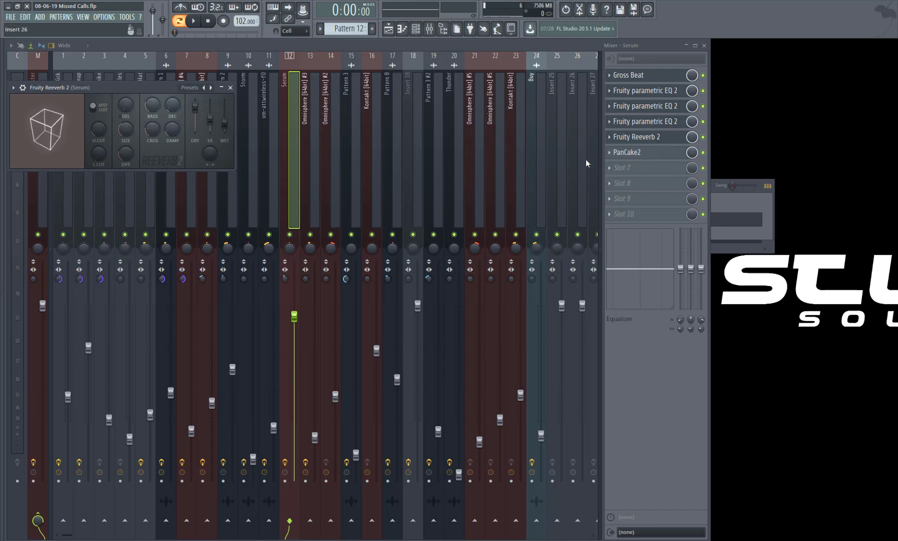
left_click(628, 153)
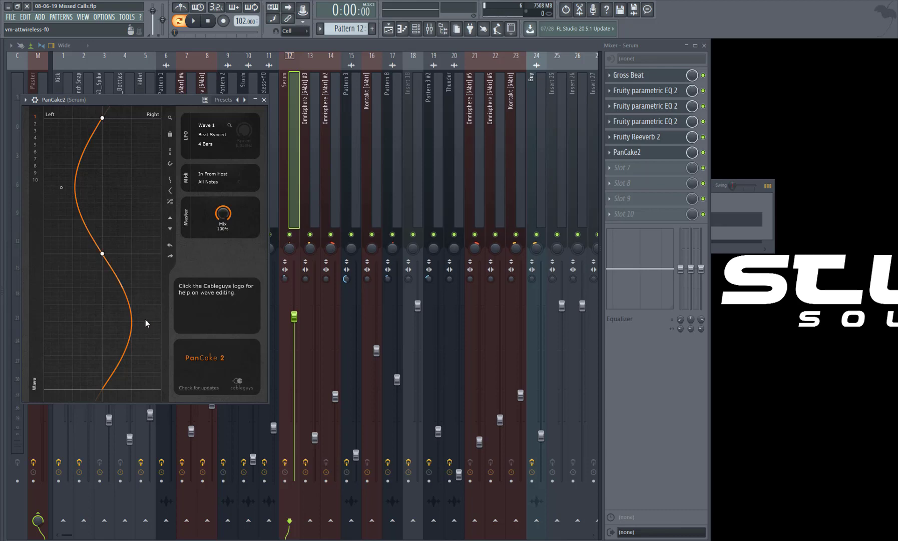
left_click(268, 101)
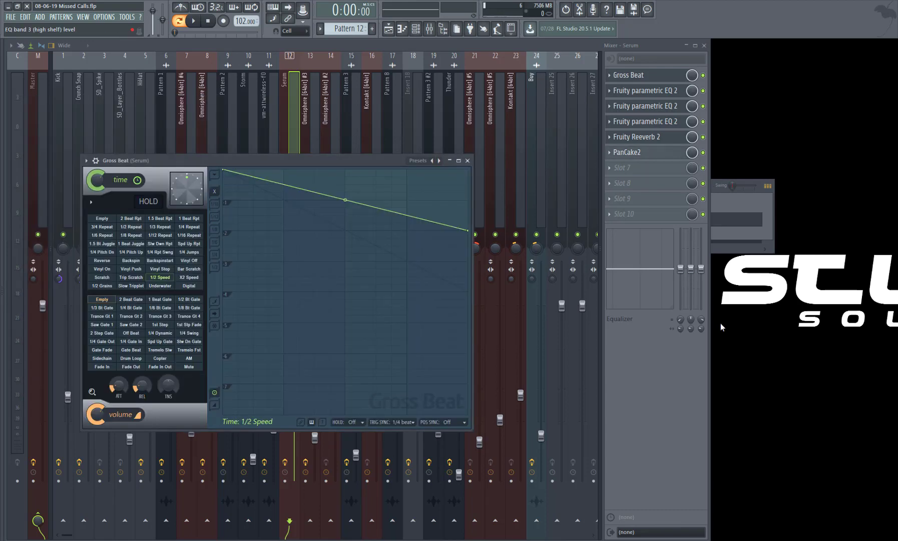
- Return to the playlist and play the song from bar 9 with the Pattern 12 layer, and stop playback
left_click(388, 29)
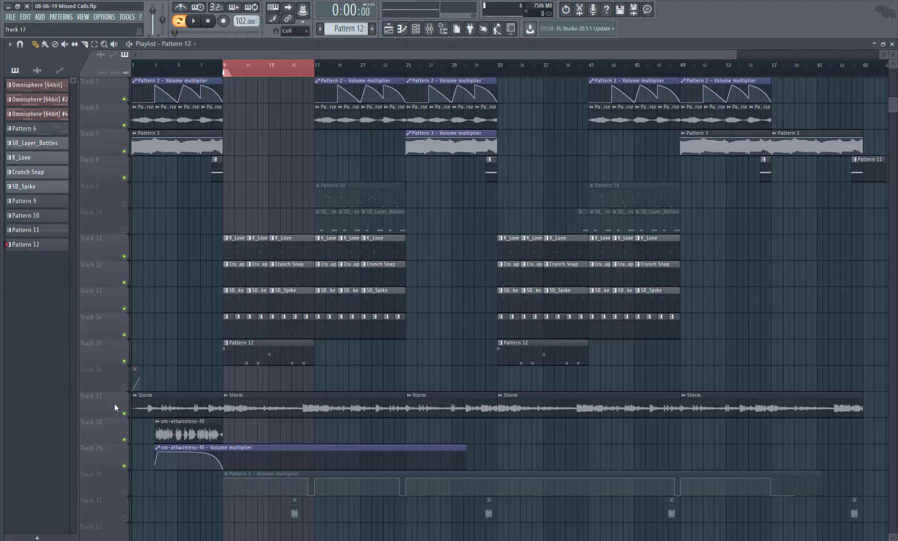
left_click(191, 22)
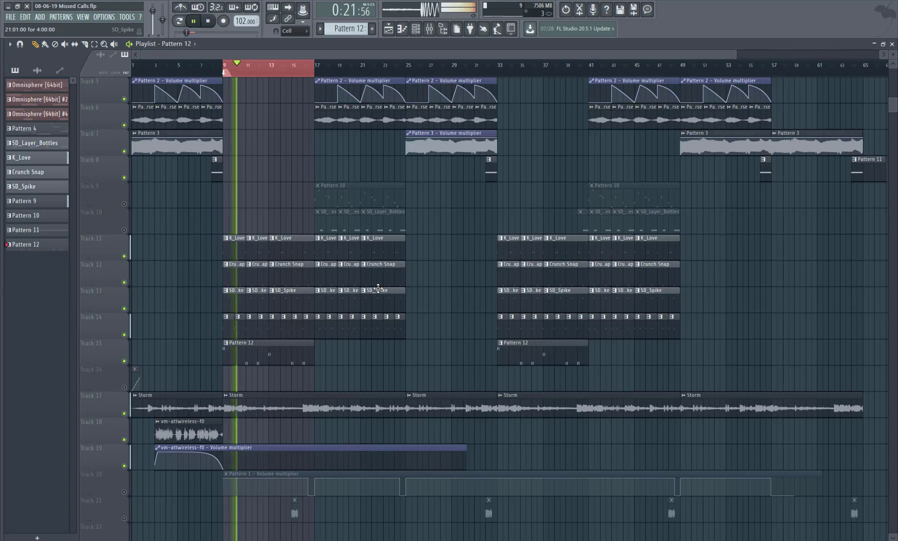
scroll(378, 288, "up", 4)
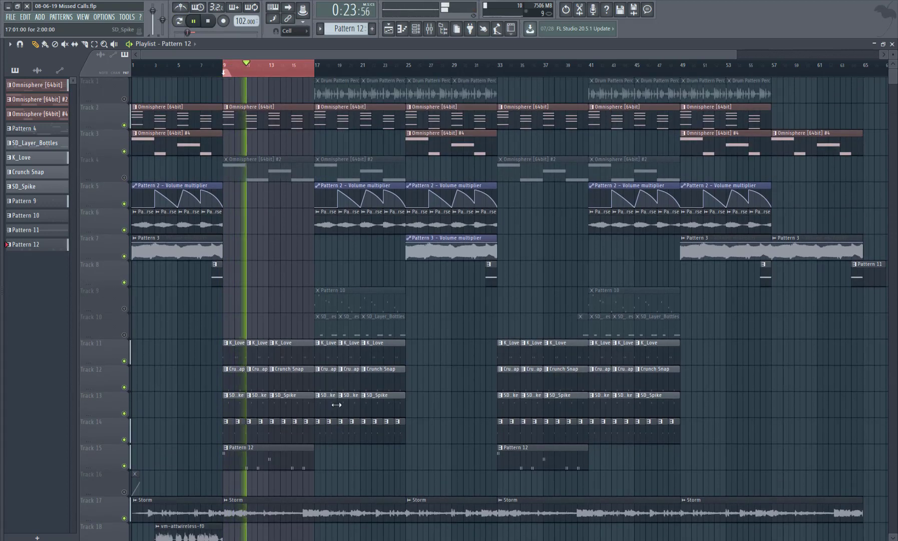
scroll(331, 399, "down", 1)
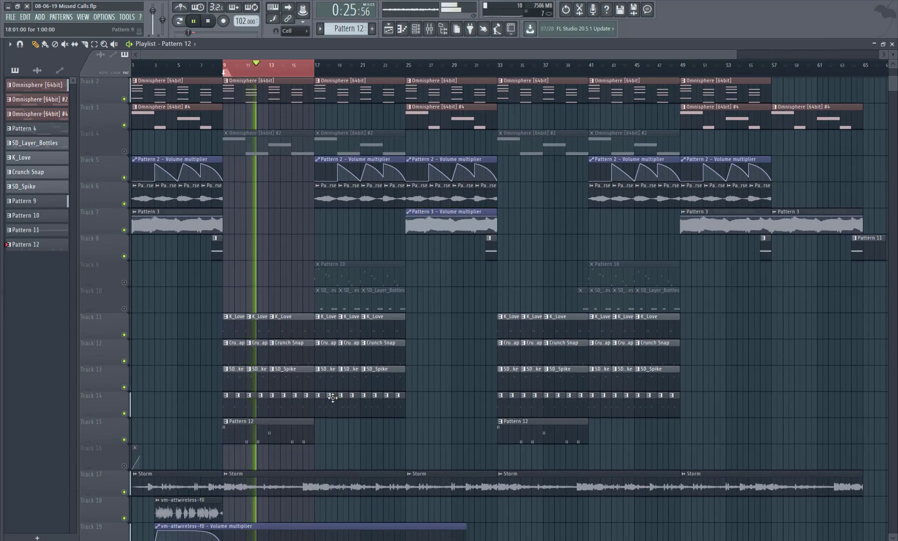
scroll(336, 400, "down", 2)
scroll(337, 401, "down", 2)
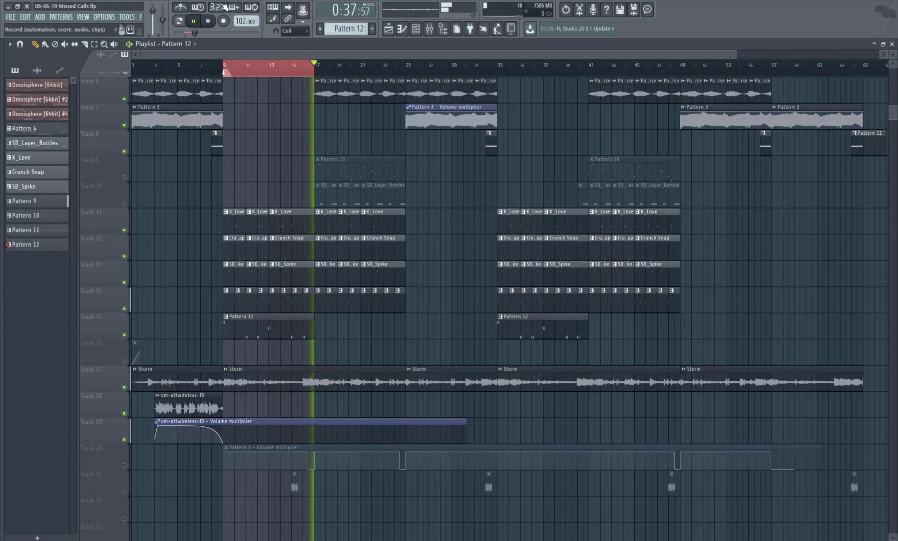
left_click(213, 21)
- Unmute the Omnisphere #2 clips on playlist track 4 and view the Omnisphere #4 notes on track 3 in the piano roll
scroll(225, 250, "up", 5)
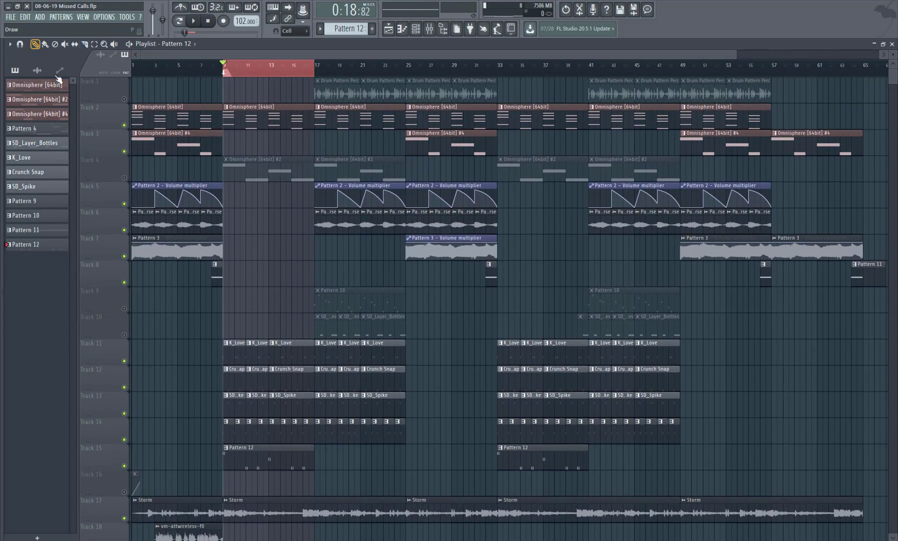
left_click(125, 178)
double_click(178, 149)
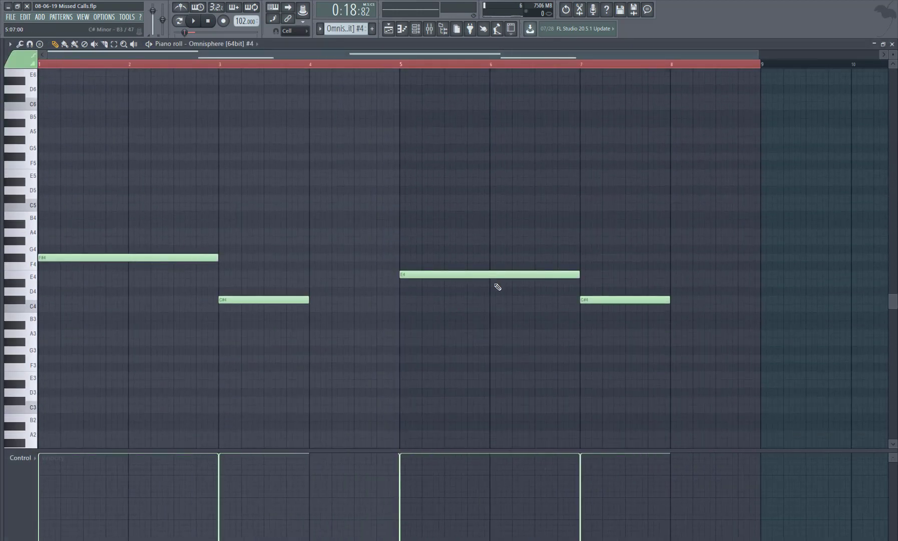
left_click_drag(356, 28, 356, 29)
left_click(893, 45)
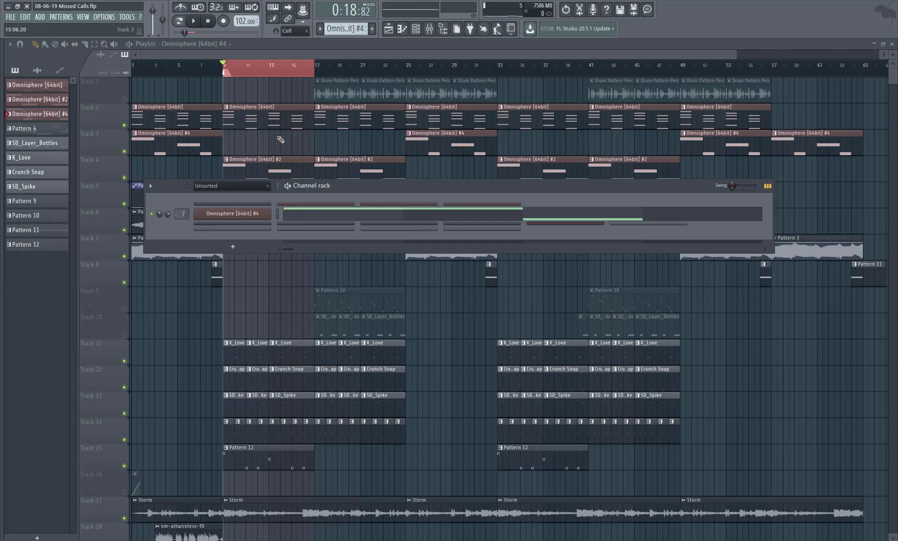
- Play the song from bar 9 with the Omnisphere #2 layer unmuted, and stop playback
left_click(197, 21)
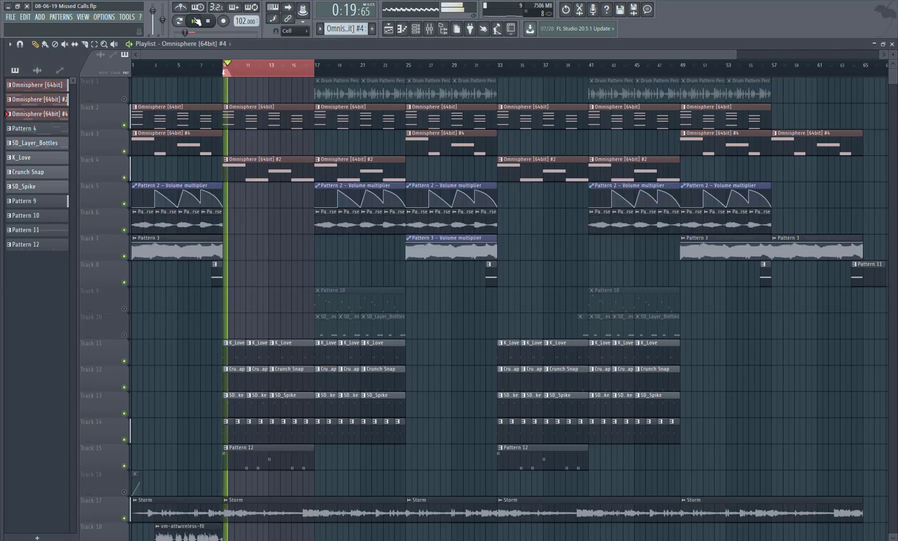
scroll(428, 370, "down", 3)
scroll(432, 368, "down", 3)
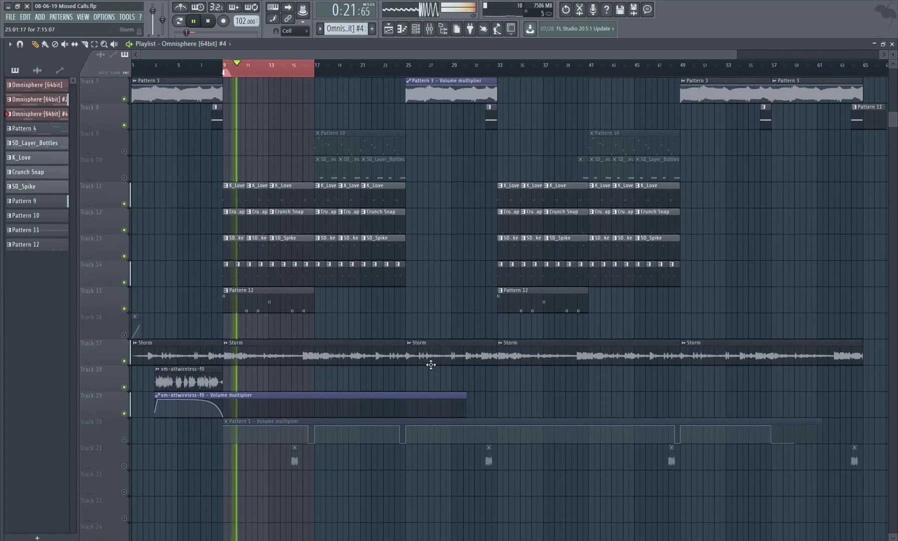
scroll(431, 365, "up", 6)
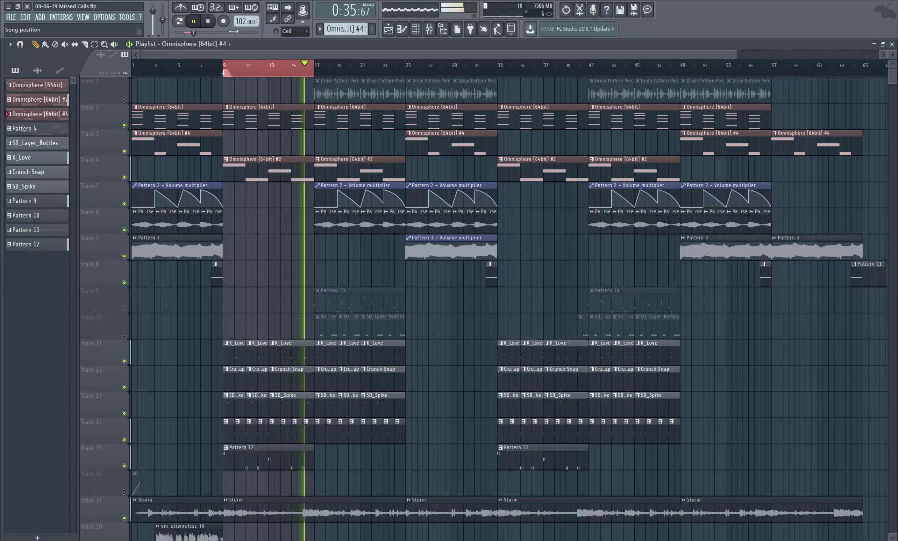
left_click(209, 23)
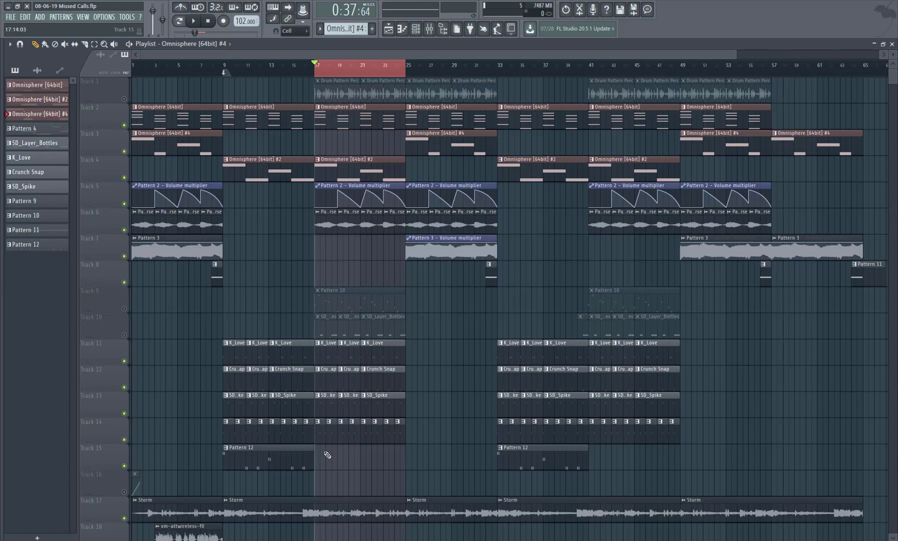
- Unmute the Pattern 10 clips on playlist track 9 and show the Serum instrument used in Pattern 12
left_click(125, 308)
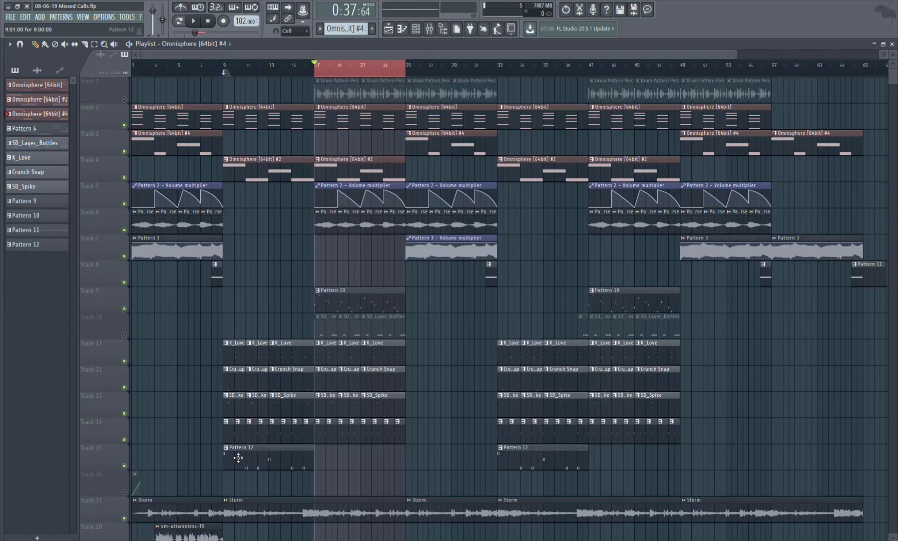
left_click(893, 44)
scroll(338, 29, "down", 4)
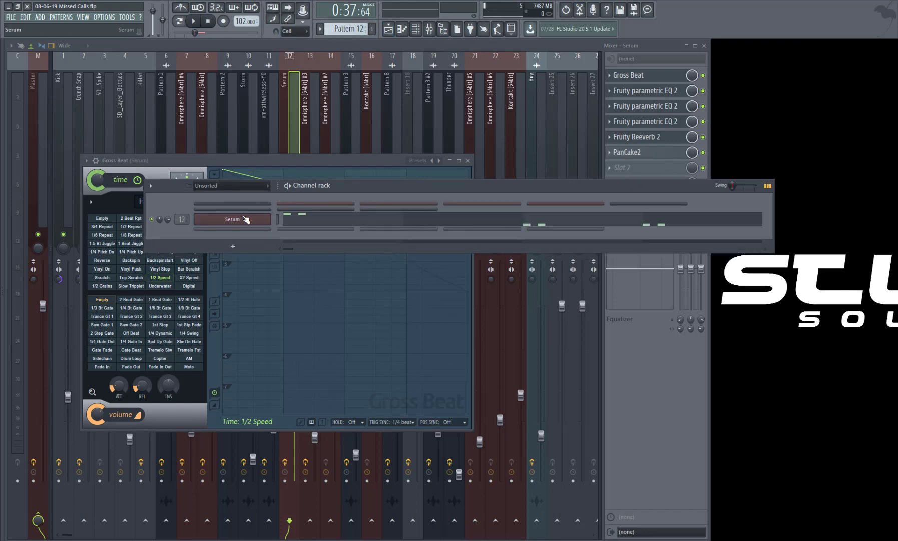
left_click(244, 219)
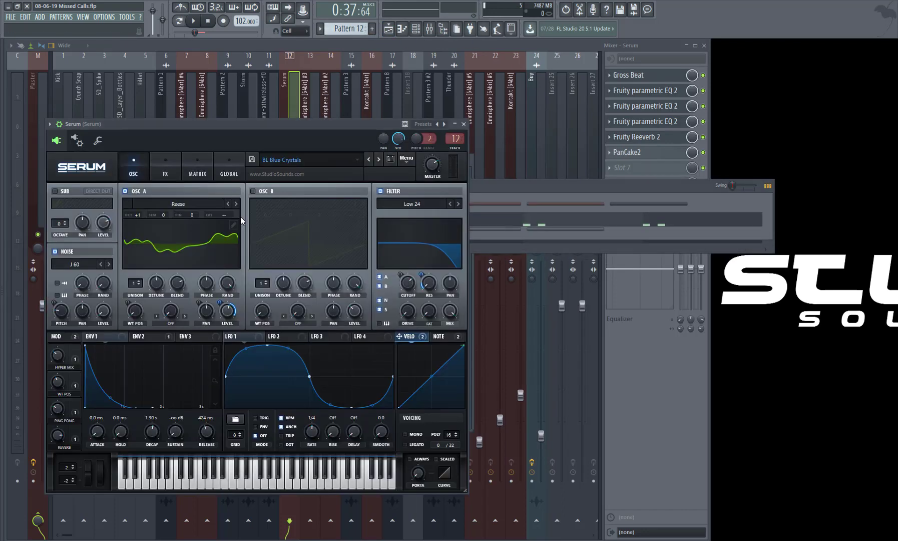
- Open Pattern 10 from the playlist and show the preset loaded in its Serum channel
left_click(390, 32)
double_click(370, 301)
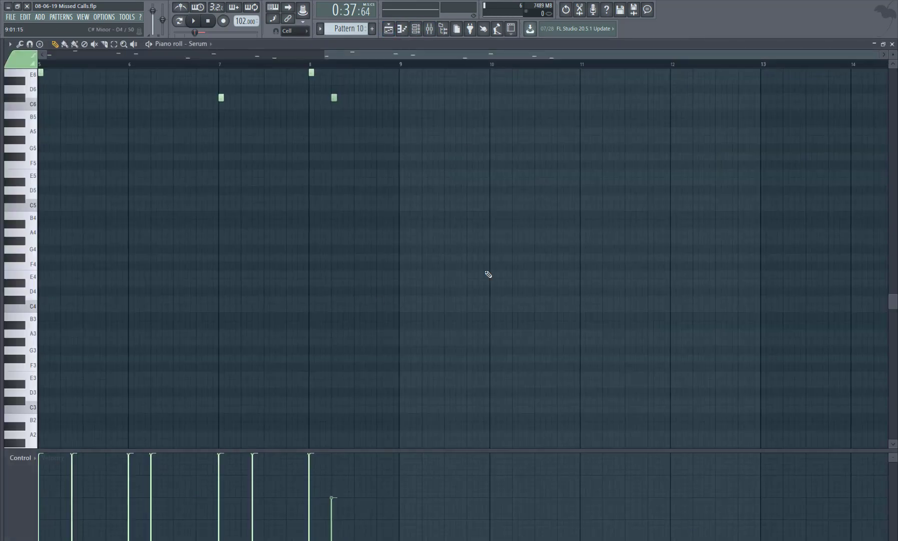
left_click(890, 44)
left_click(233, 220)
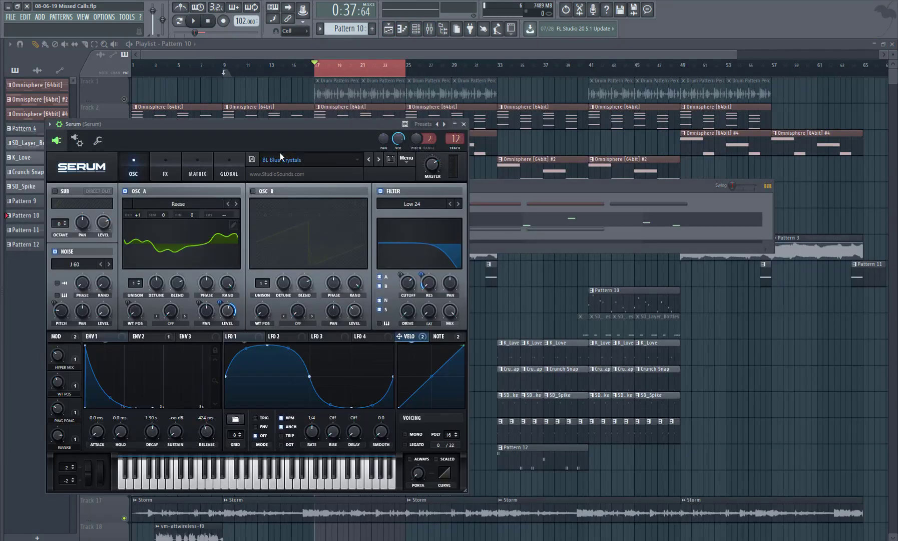
- View Pattern 10's Serum notes in the piano roll while playing the pattern on its own, and stop playback
left_click(512, 221)
scroll(249, 194, "up", 8)
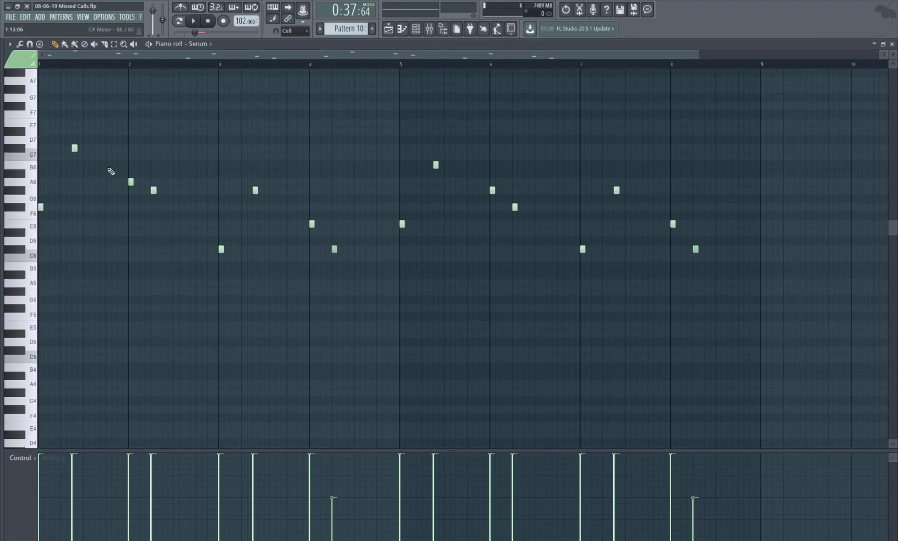
left_click(193, 22)
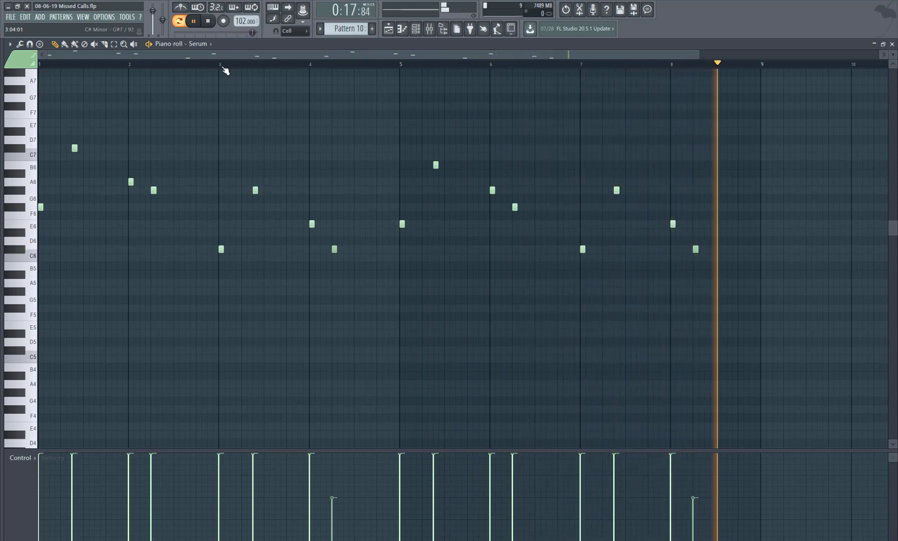
left_click(212, 25)
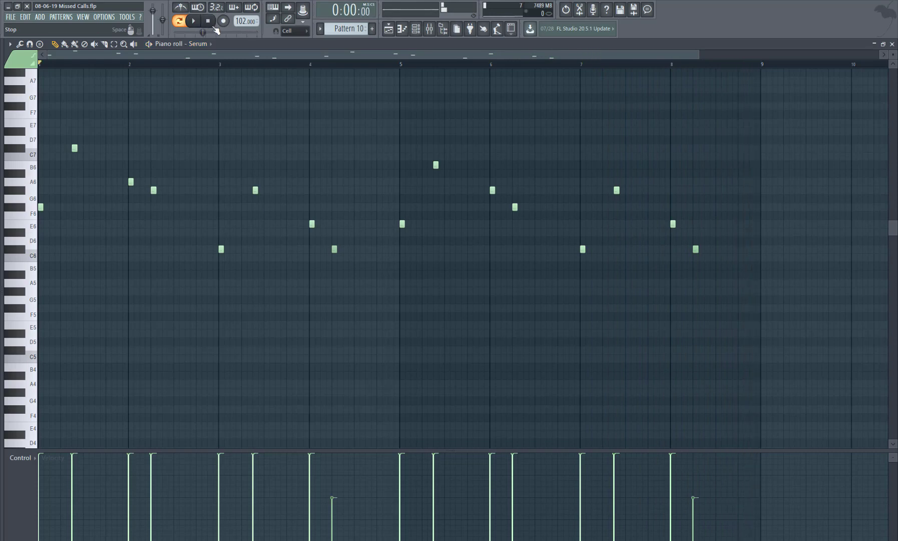
- Close the piano roll, switch to song mode and play bars 17 to 25 in the playlist with Pattern 10
left_click(893, 44)
left_click(180, 22)
left_click(194, 21)
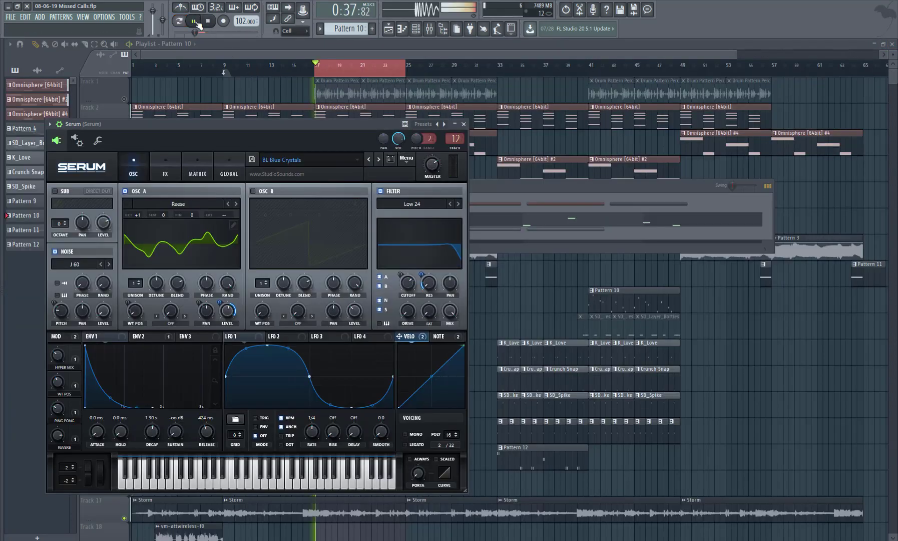
left_click(537, 289)
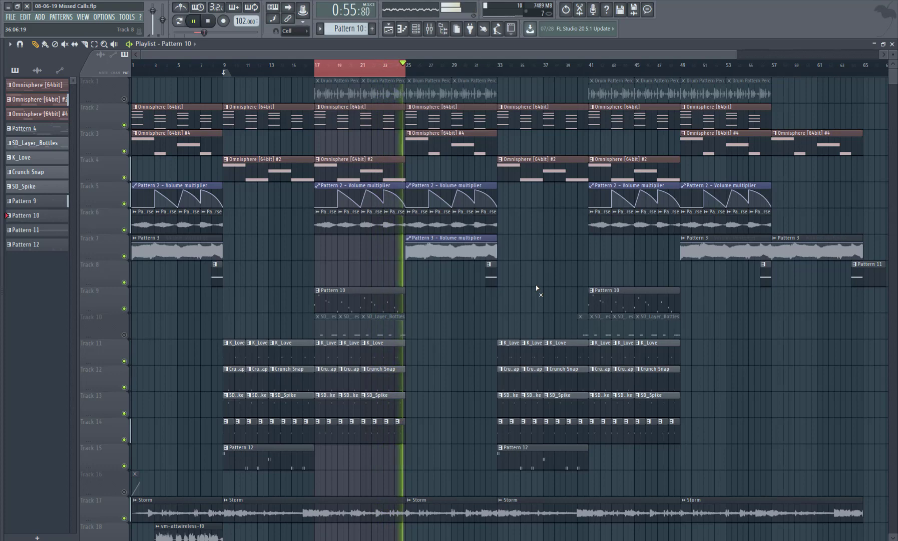
key("space")
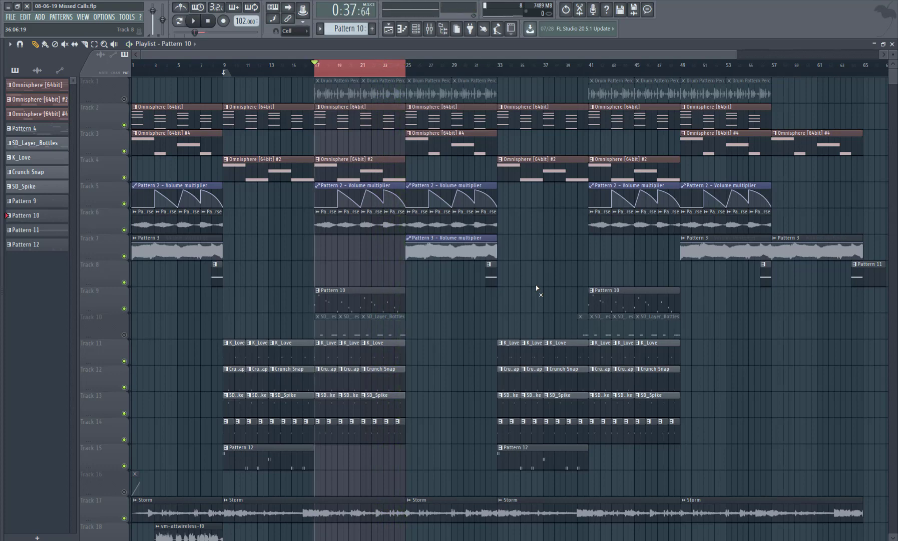
- Unmute the SD_Layer_Bottles clips on playlist track 10 and show their notes in the piano roll
left_click(124, 335)
left_click(125, 335)
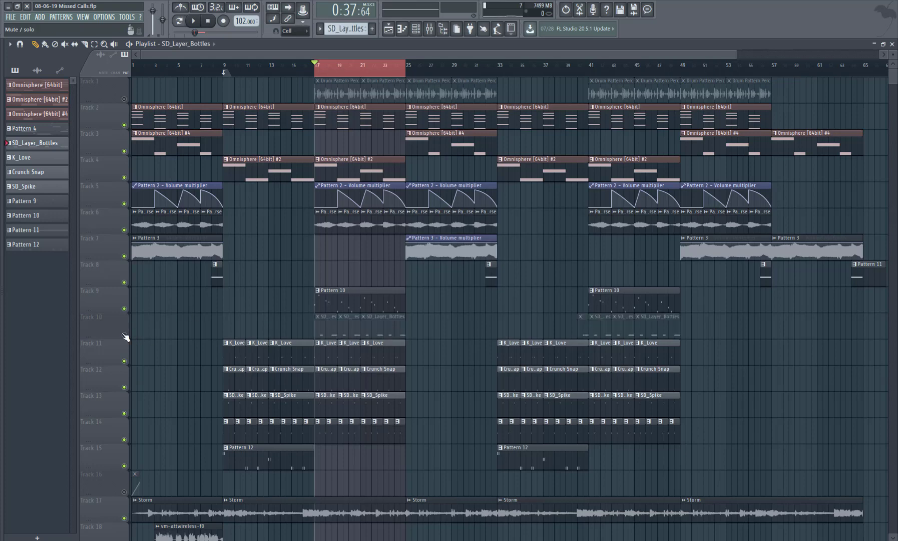
left_click(124, 335)
double_click(328, 325)
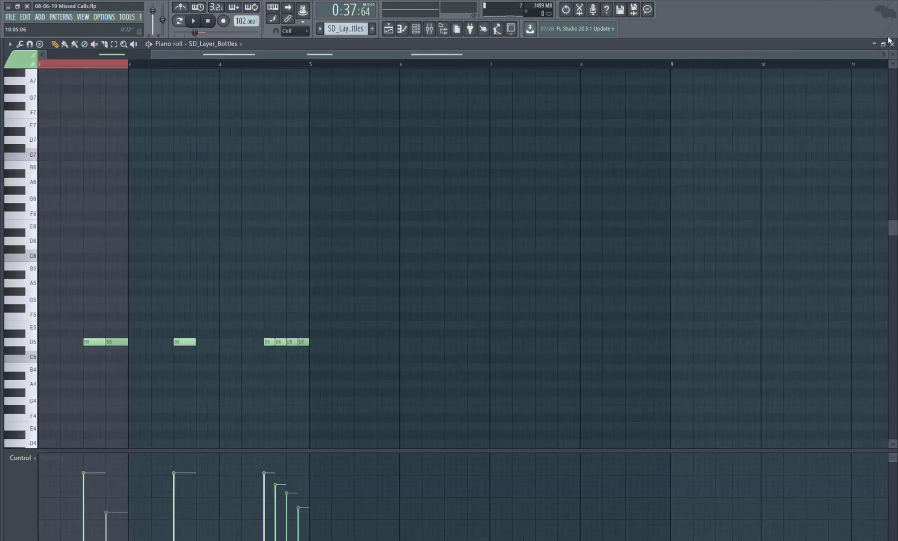
- Reopen the SD_Layer_Bottles notes in the piano roll from bar 1, and close the piano roll
left_click(891, 43)
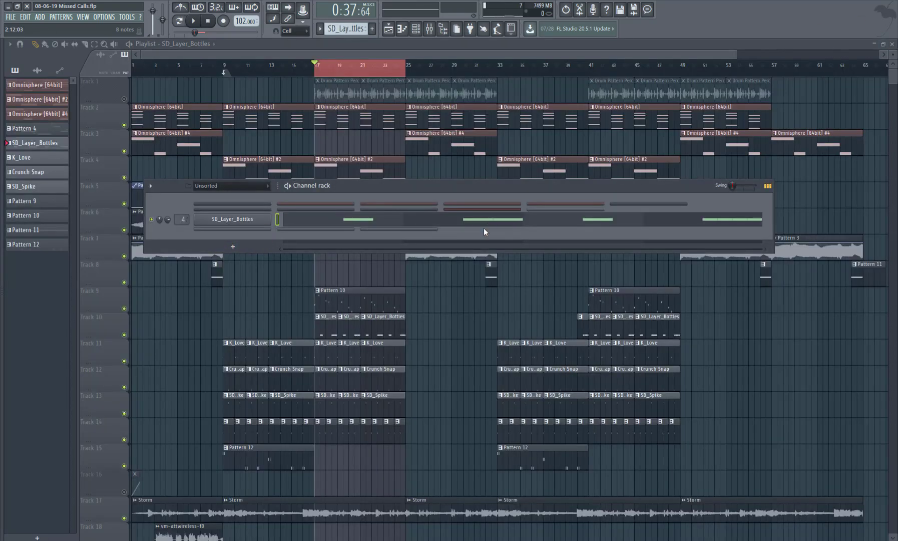
left_click(356, 224)
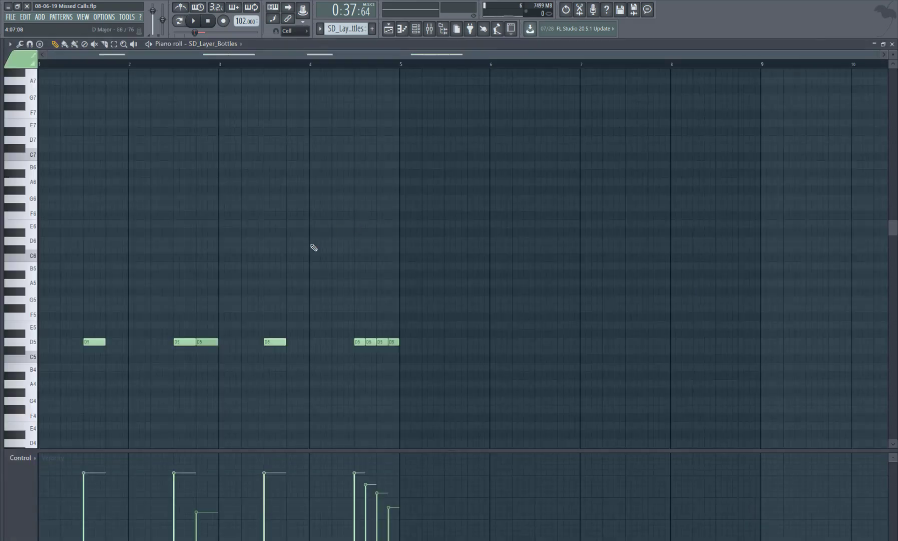
left_click(892, 44)
- Show the volume envelope in the SD_Layer_Bottles channel settings, and close the settings
left_click(256, 220)
left_click(129, 190)
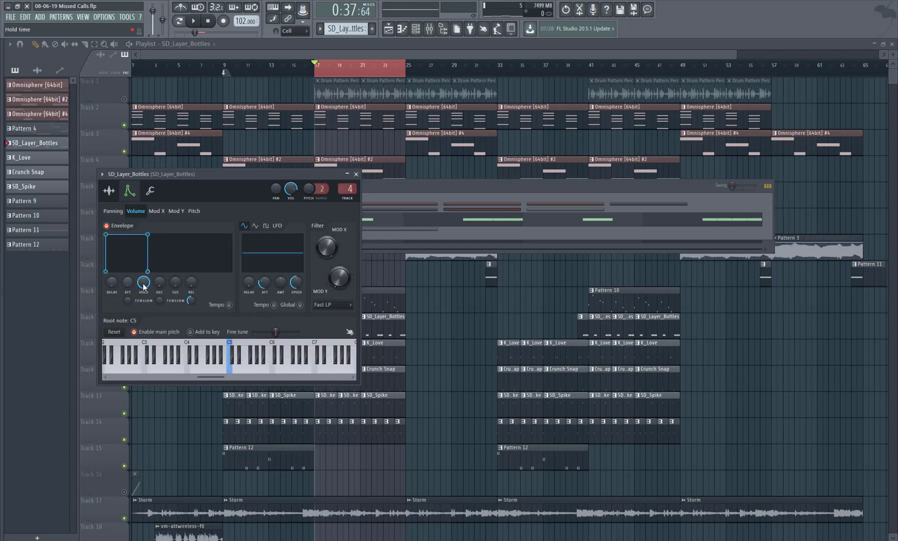
left_click(356, 174)
- Open SD_Layer_Bottles in the piano roll, play the pattern on its own, and stop playback
left_click(373, 222)
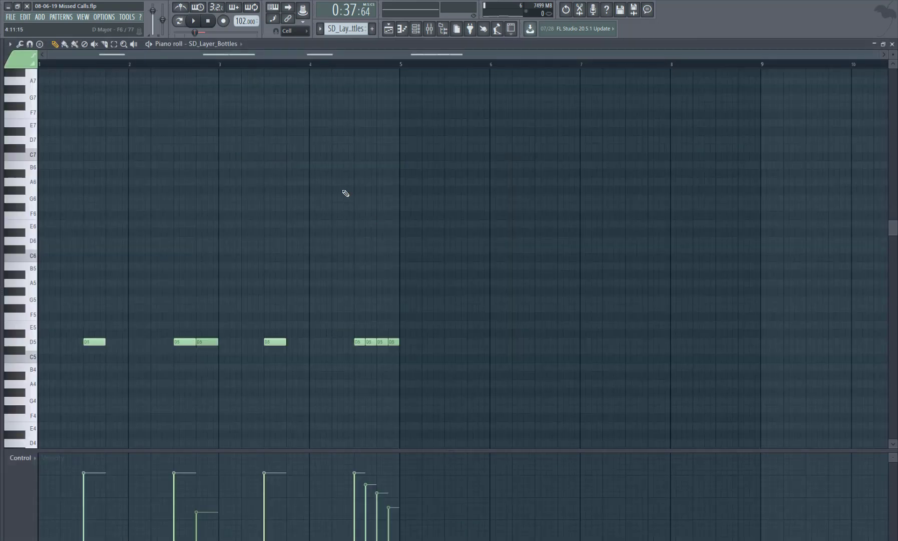
left_click(200, 23)
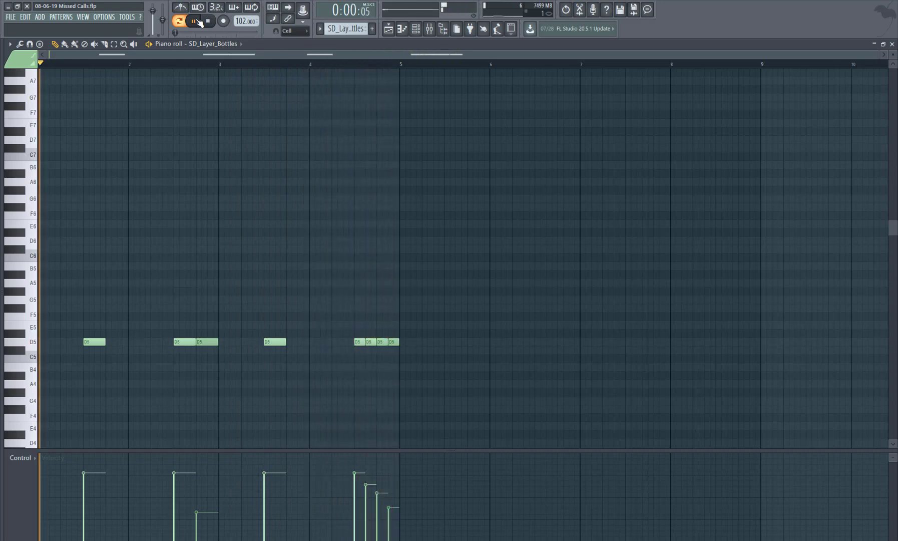
left_click(207, 21)
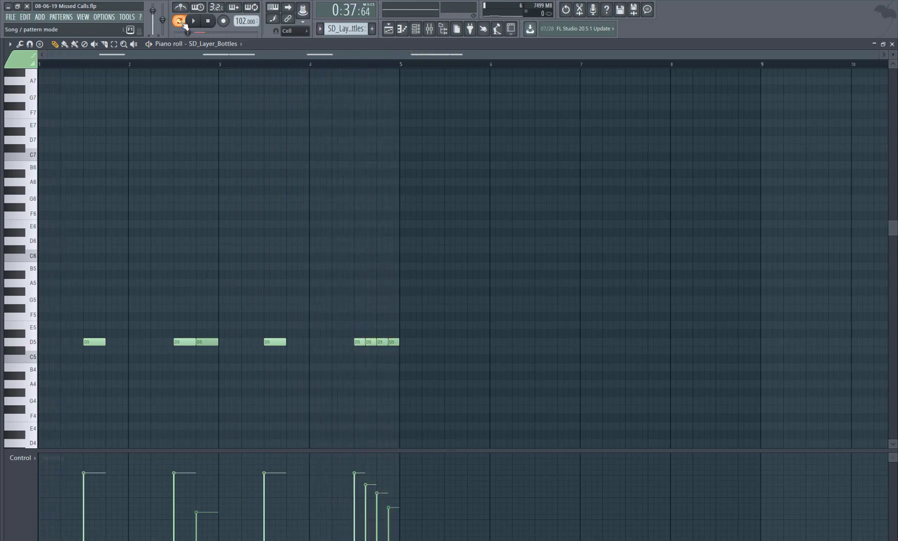
- Play the song from bar 17 with SD_Layer_Bottles while viewing its notes, and stop playback
left_click(194, 22)
left_click(892, 45)
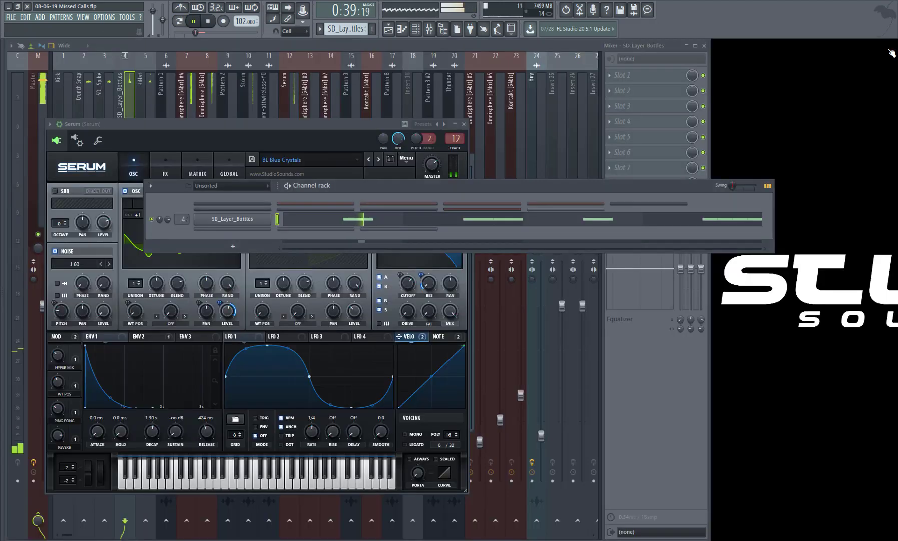
left_click(478, 221)
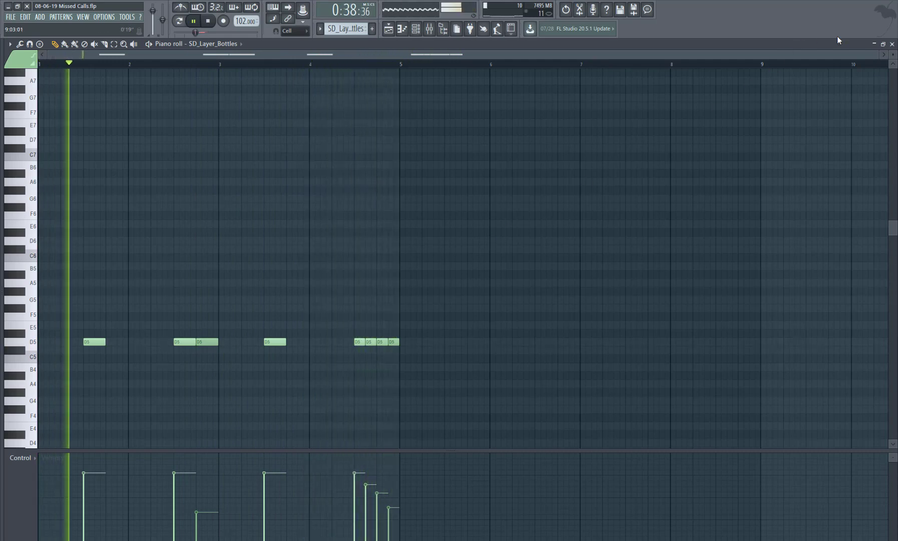
left_click(893, 44)
left_click(208, 21)
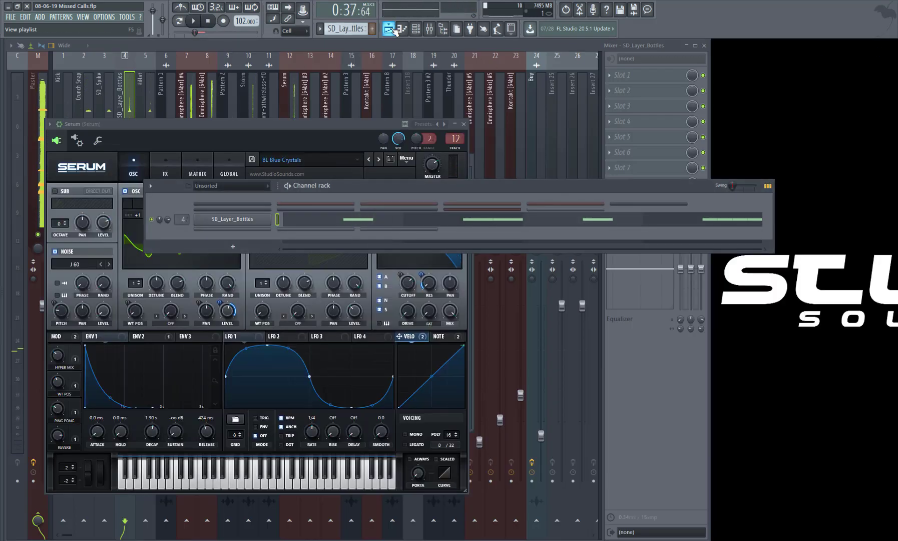
- Unmute the Drum Pattern Perc clips on playlist track 1, and toggle Normalize in their audio clip settings
left_click(393, 30)
left_click(125, 100)
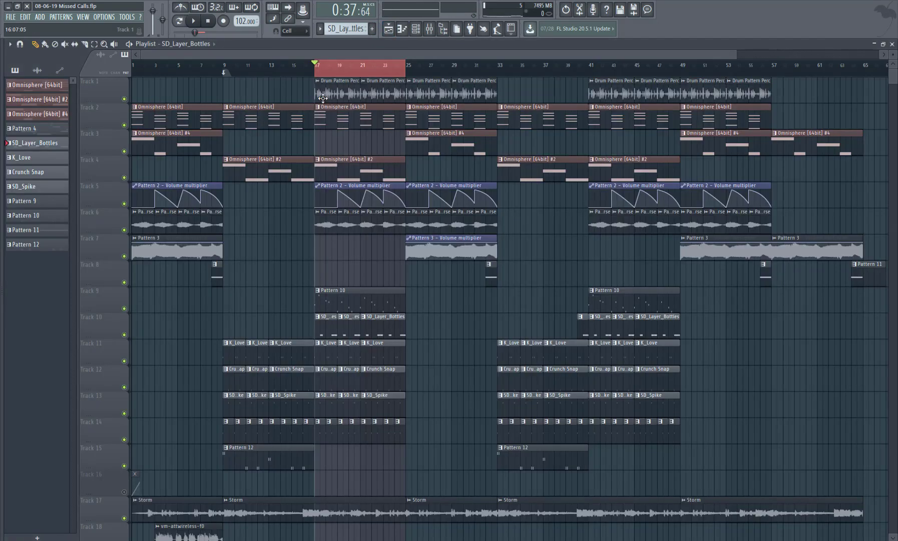
double_click(338, 92)
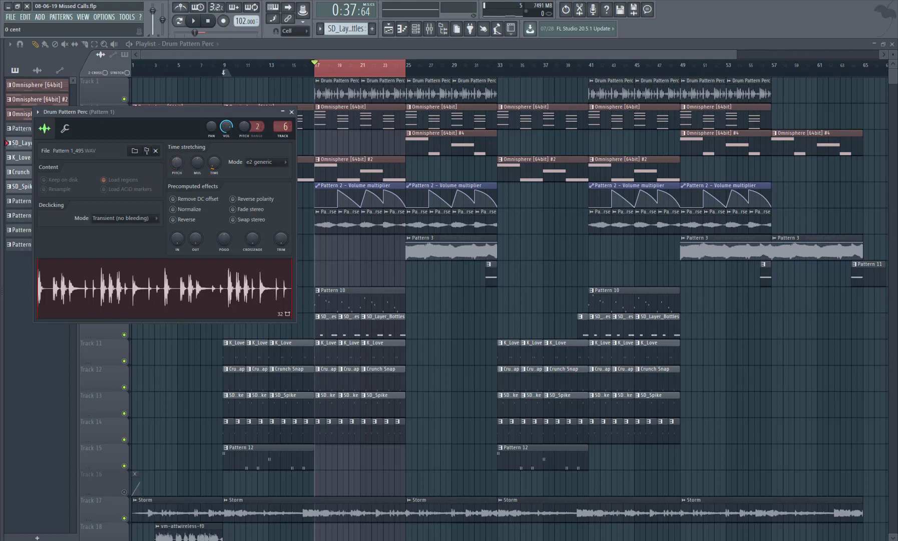
left_click(174, 209)
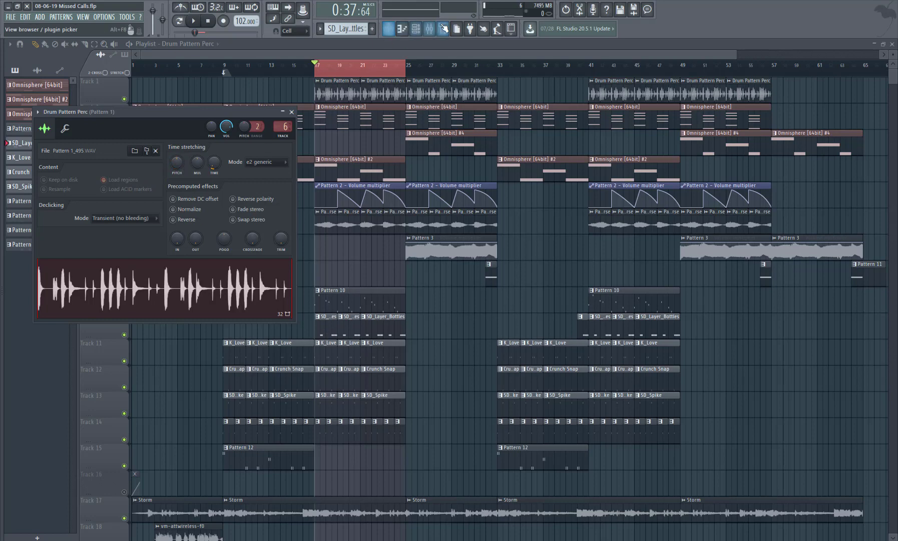
- Show both Fruity parametric EQ 2 curves on the Pattern 1 mixer track, and close the open windows
left_click(429, 28)
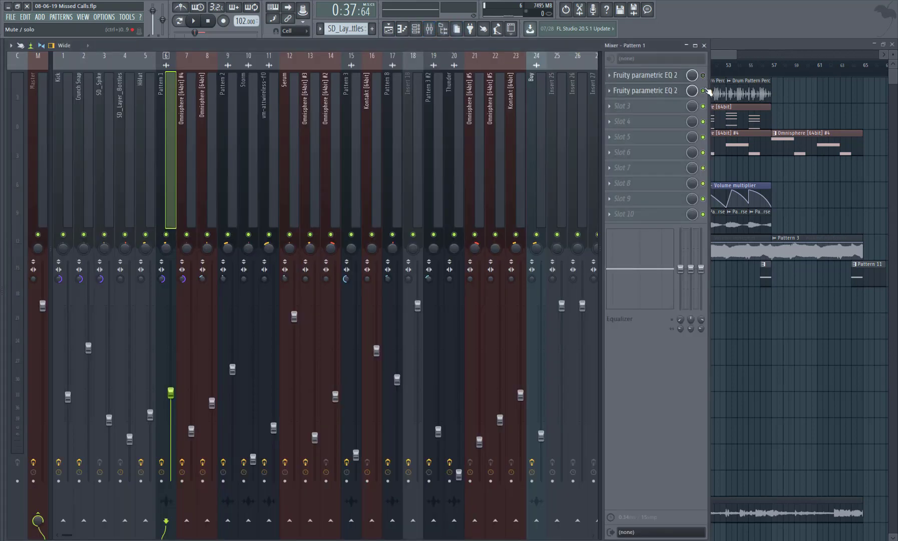
left_click(704, 45)
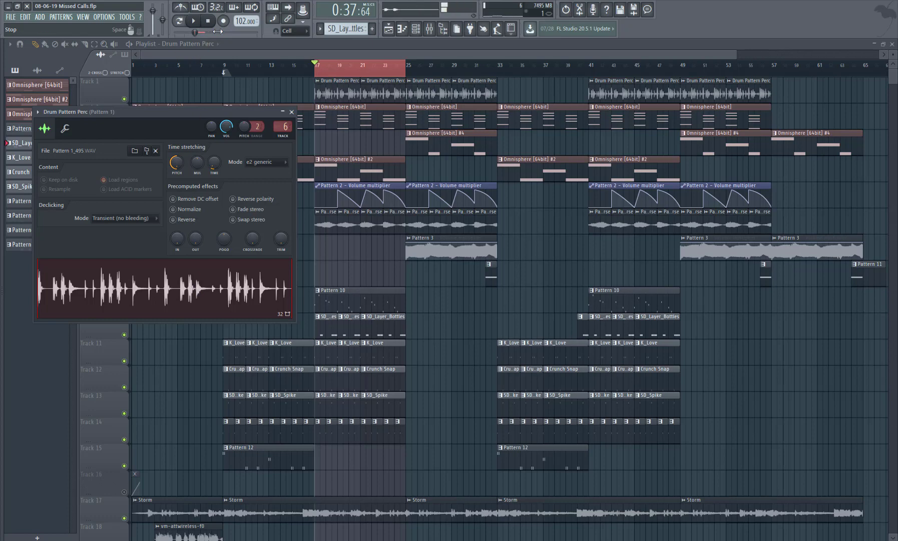
left_click(430, 29)
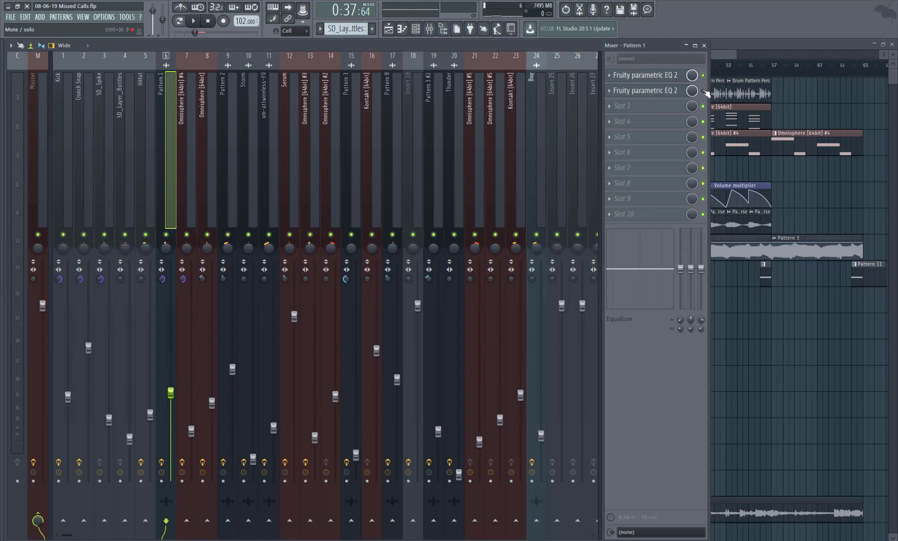
left_click(656, 78)
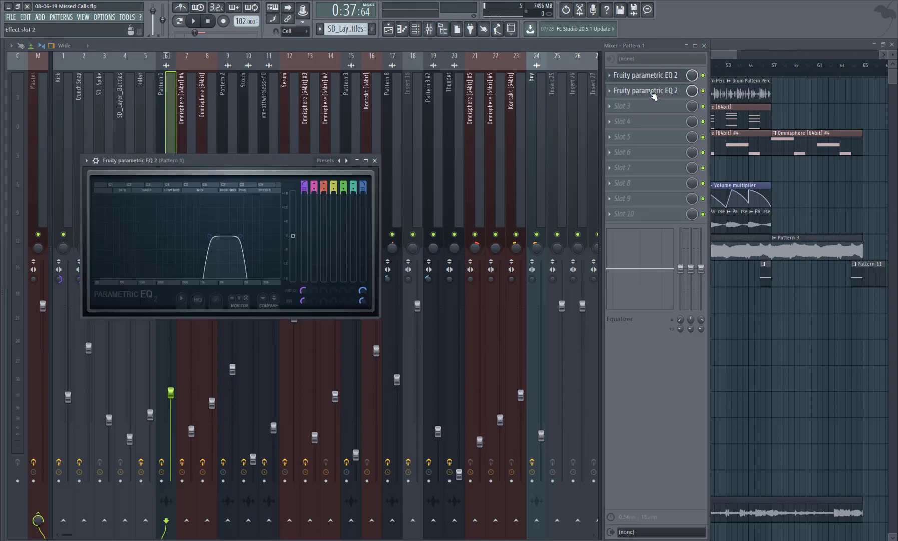
left_click(654, 93)
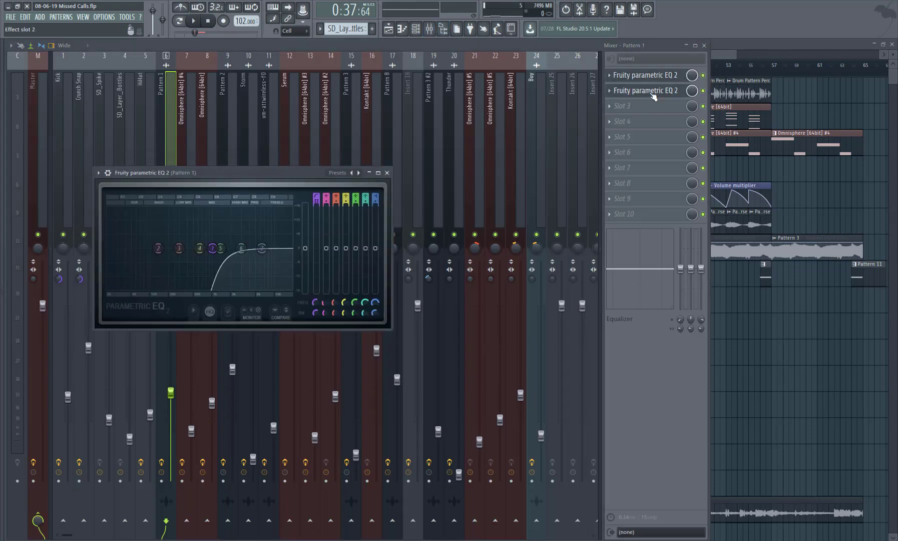
left_click(705, 45)
key("F12")
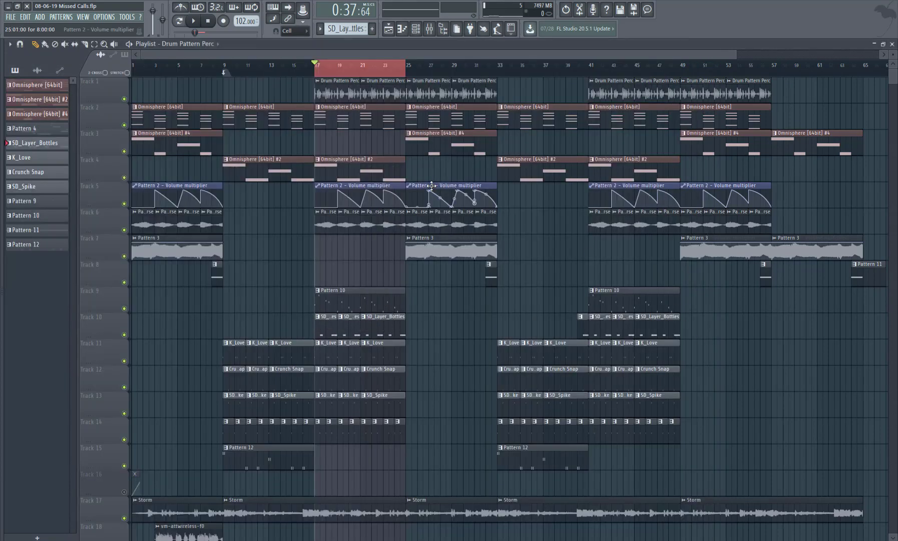
- Play the song from bar 17, unmute the Pattern 1 - Volume multiplier automation on playlist track 20 during playback, and stop
left_click(192, 22)
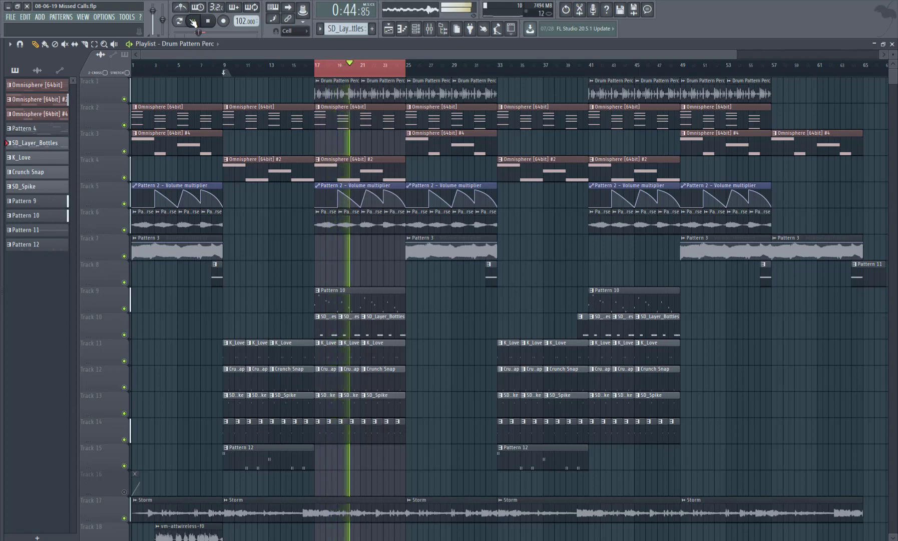
scroll(299, 296, "down", 4)
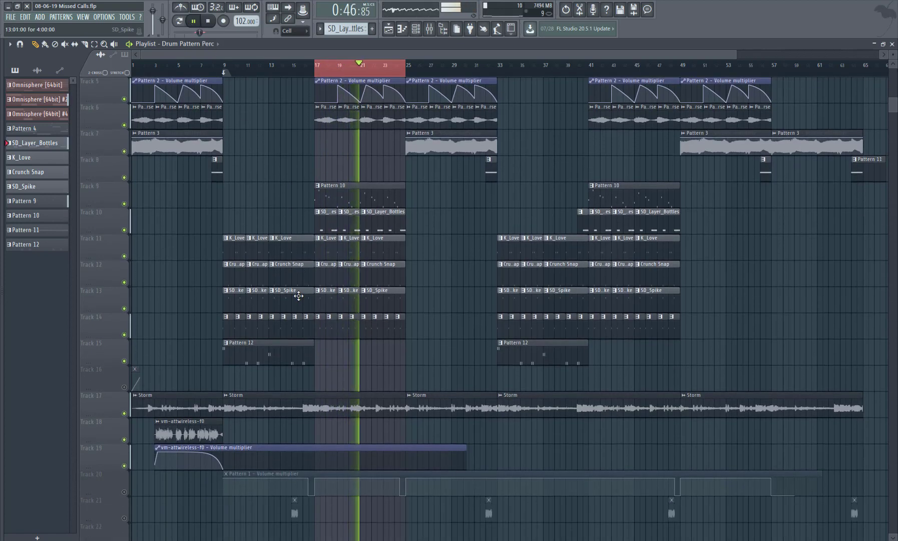
scroll(299, 296, "up", 3)
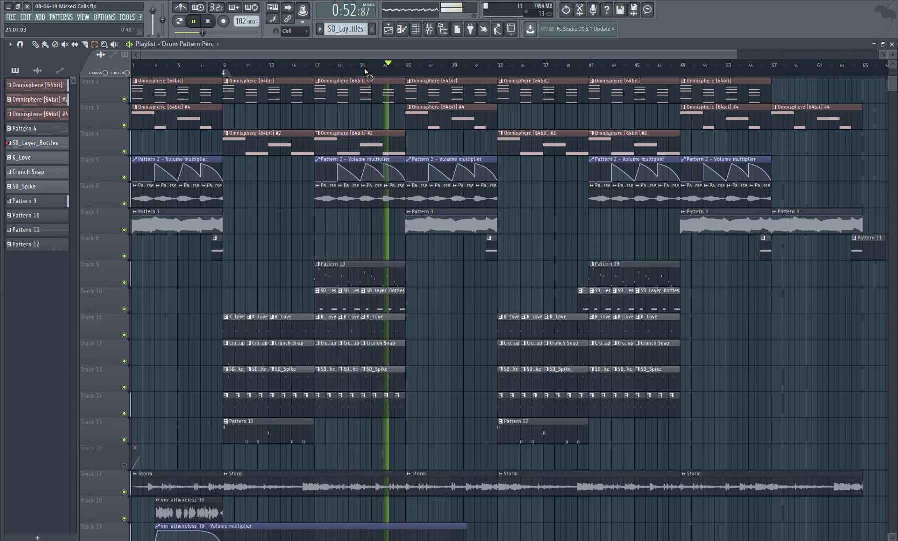
scroll(360, 254, "down", 4)
left_click(125, 467)
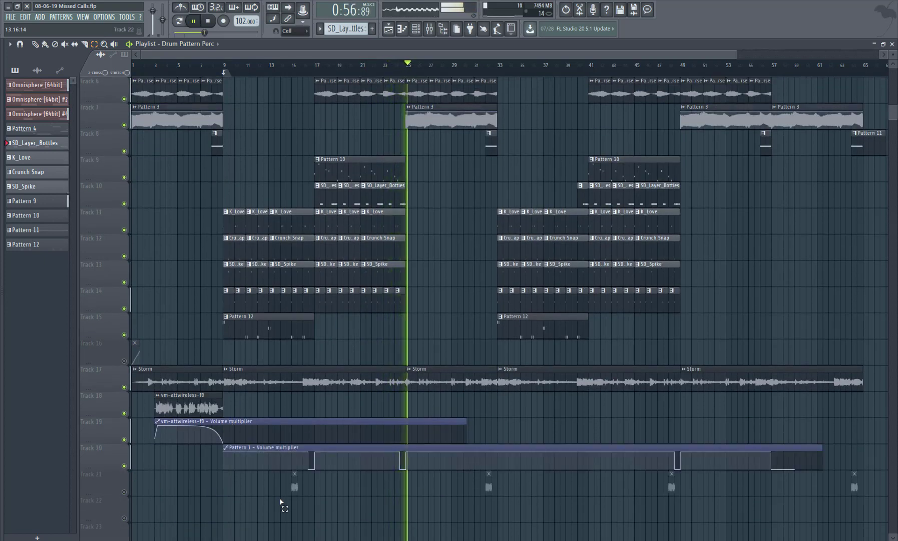
scroll(373, 481, "up", 5)
key("space")
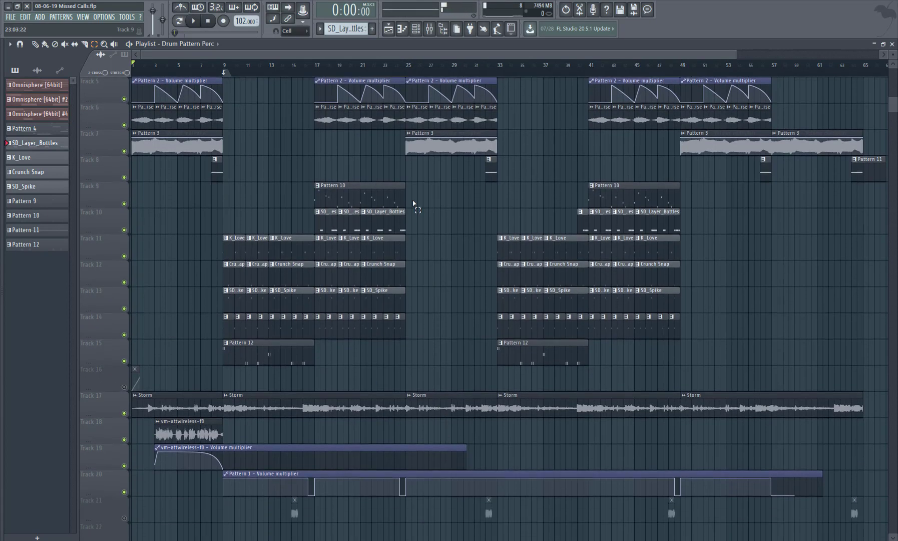
- Highlight the clips between bars 25 and 33 on playlist tracks 1 to 8, clear the selection, and review the remaining tracks
scroll(416, 240, "up", 2)
scroll(417, 241, "up", 2)
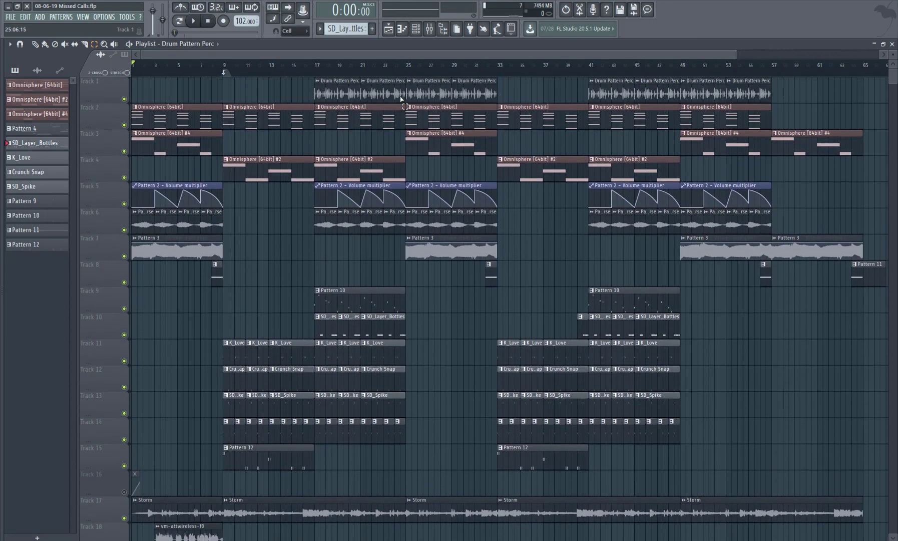
left_click_drag(412, 79, 488, 325)
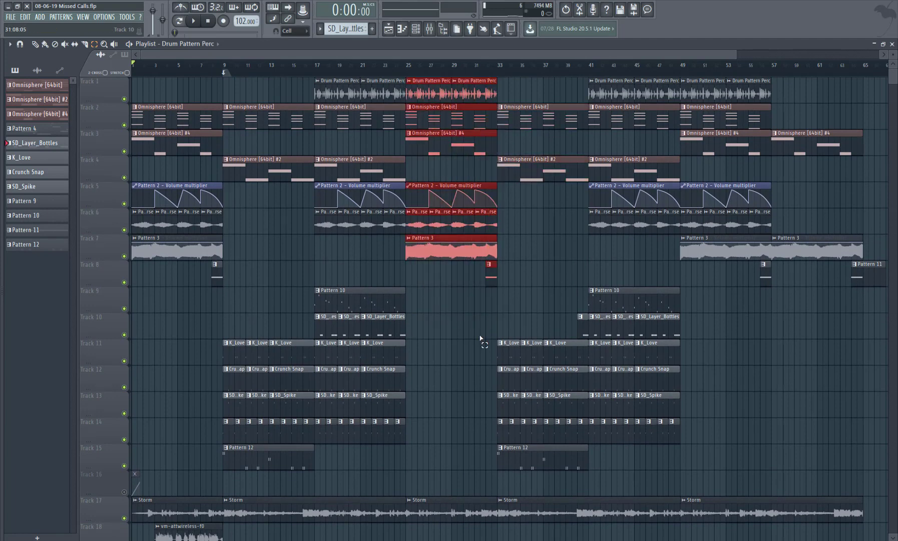
left_click(481, 337)
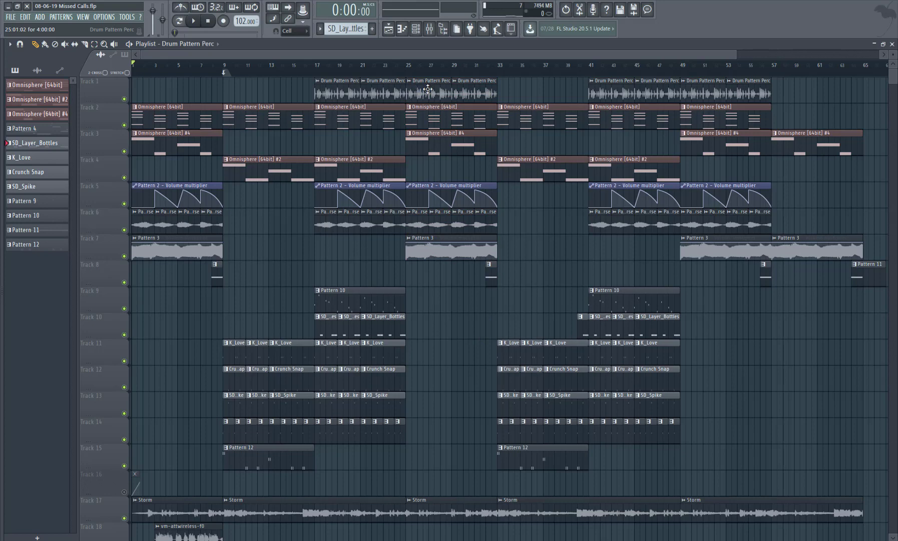
scroll(601, 281, "down", 5)
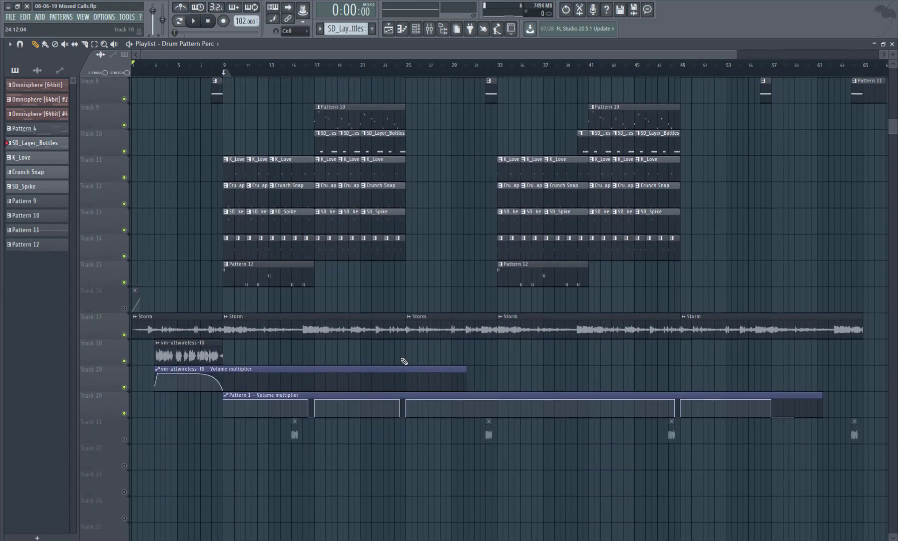
scroll(499, 383, "up", 5)
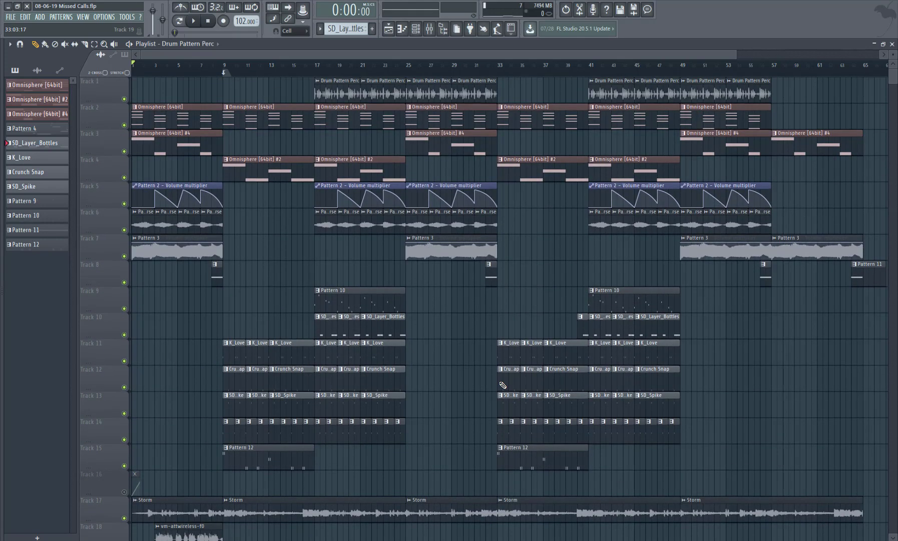